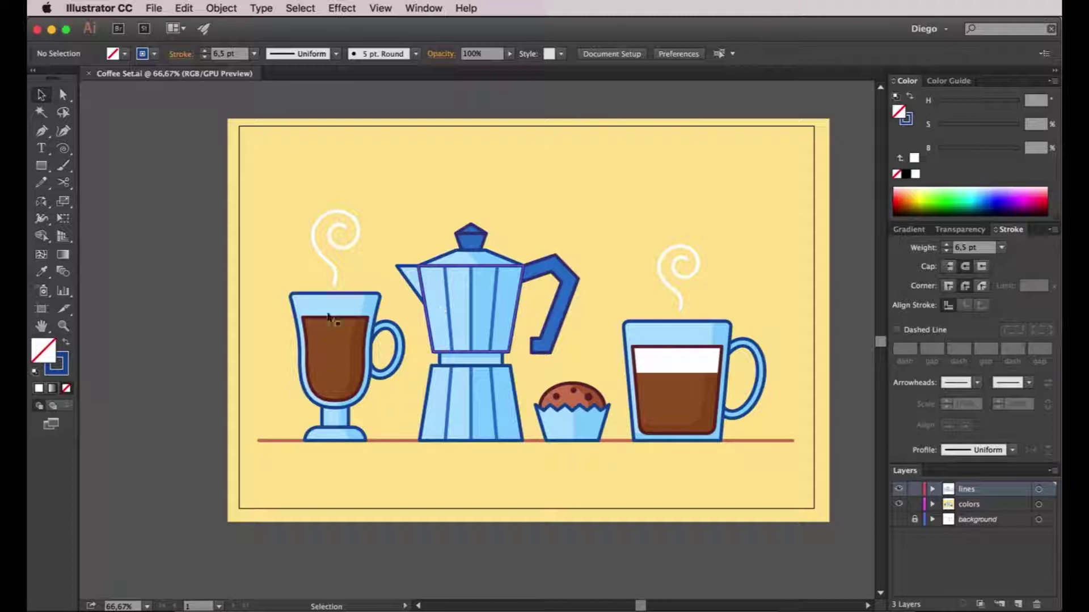
pyautogui.click(486, 294)
pyautogui.click(457, 291)
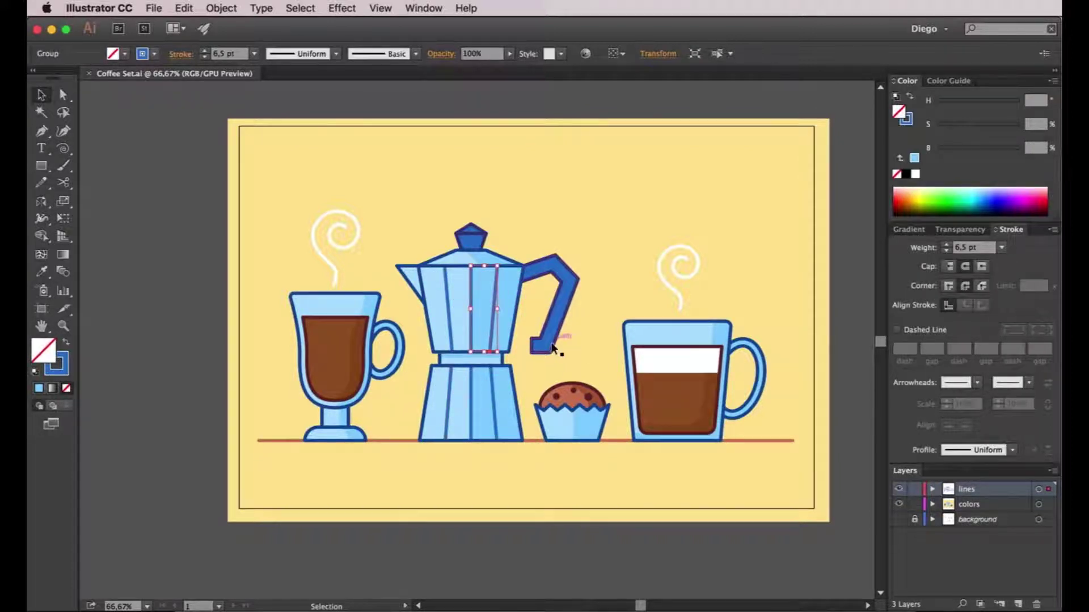
pyautogui.click(581, 395)
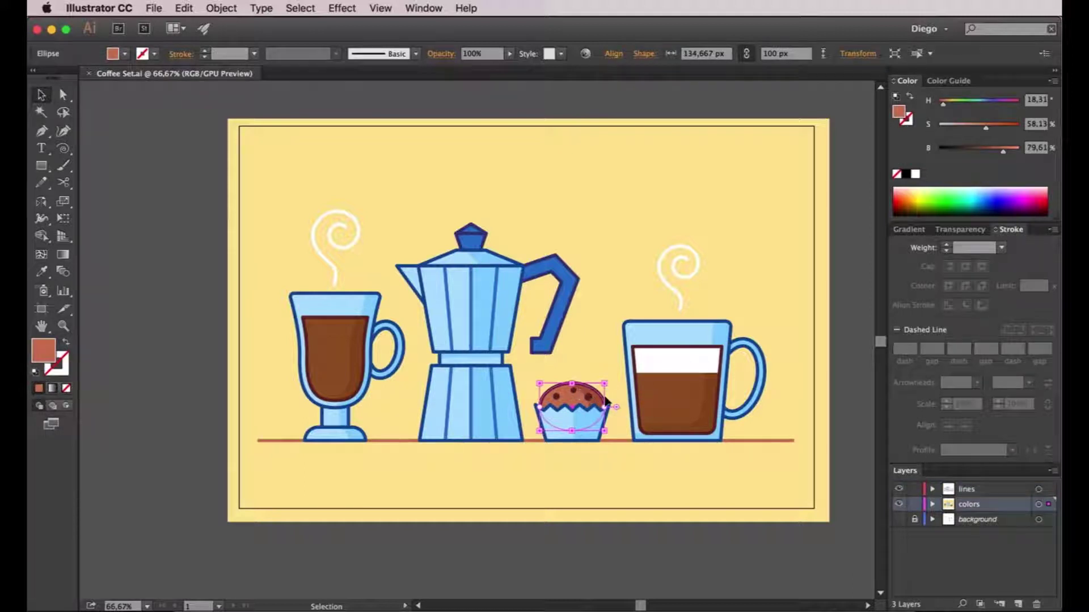
pyautogui.click(378, 294)
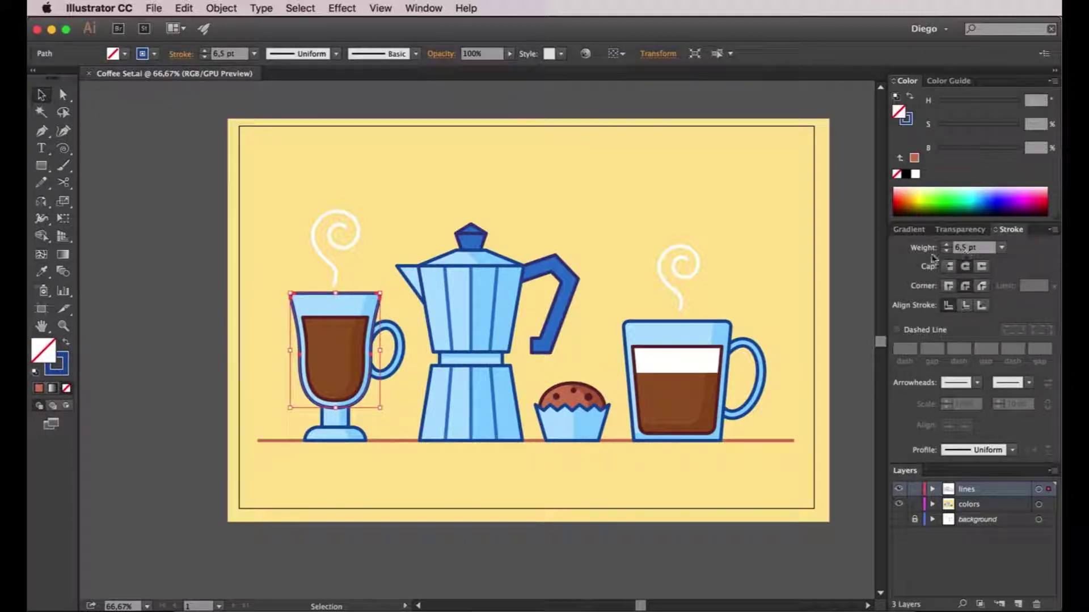
pyautogui.click(847, 253)
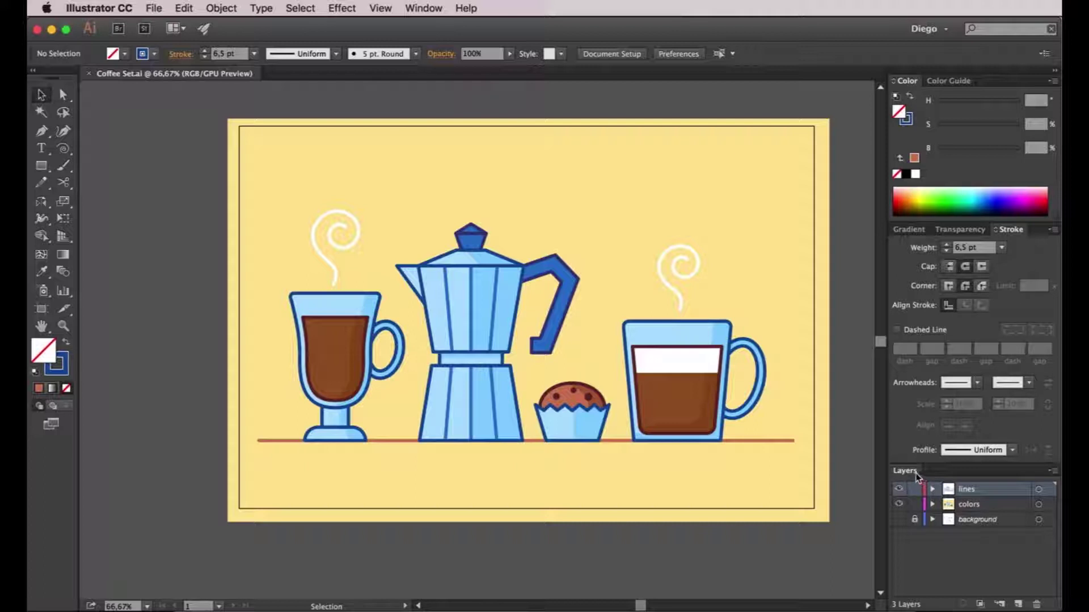
# Step: Float the Layers panel beside the artwork and delete the old hidden, locked background layer
pyautogui.moveTo(914, 477); pyautogui.dragTo(137, 129)
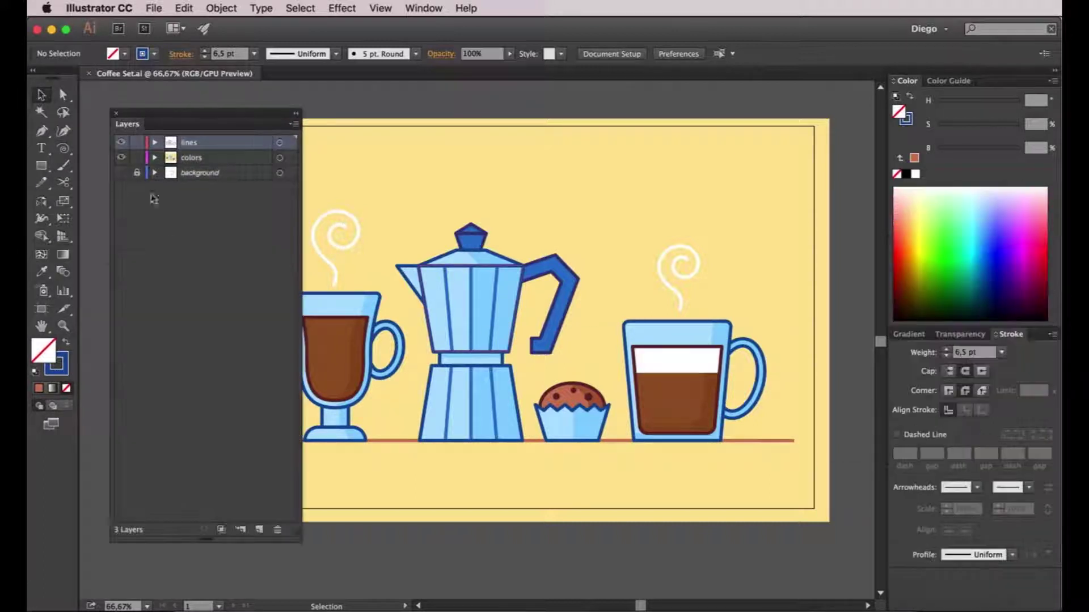
pyautogui.click(171, 174)
pyautogui.click(122, 173)
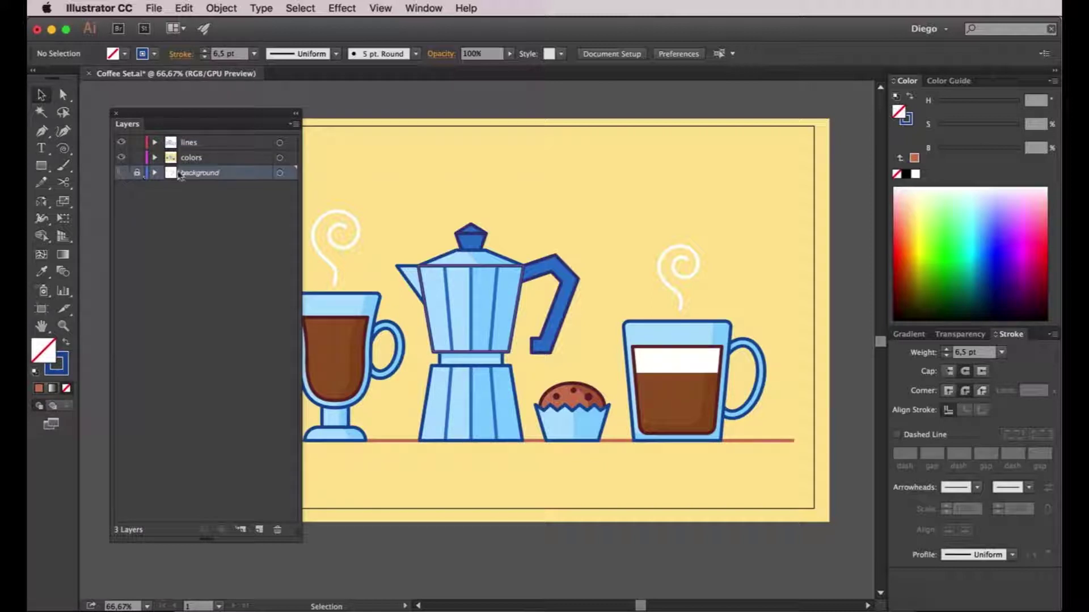
pyautogui.click(278, 530)
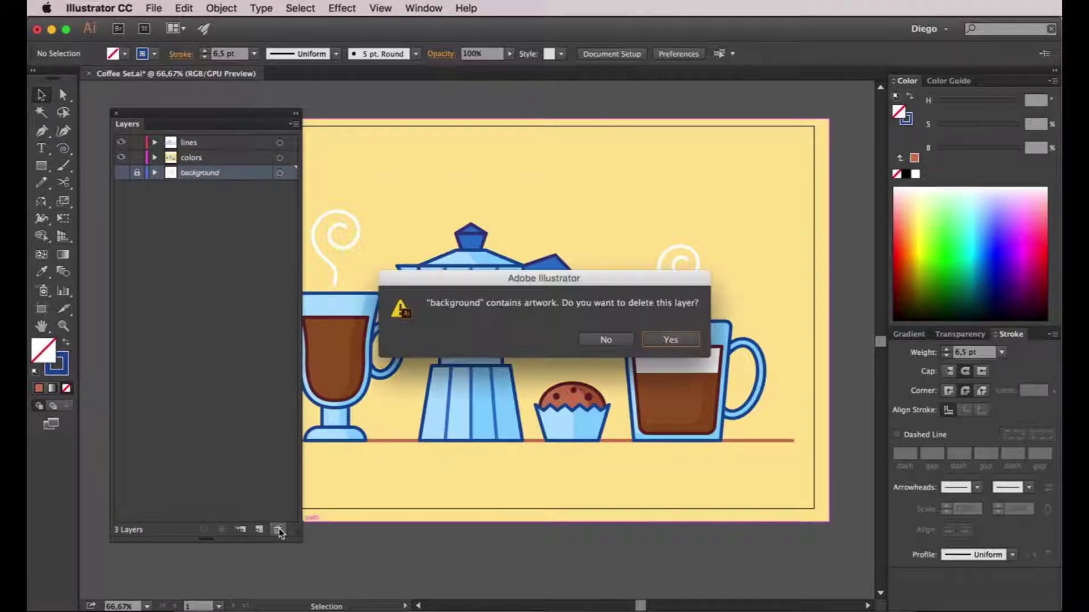
pyautogui.click(669, 340)
pyautogui.moveTo(223, 114); pyautogui.dragTo(194, 114)
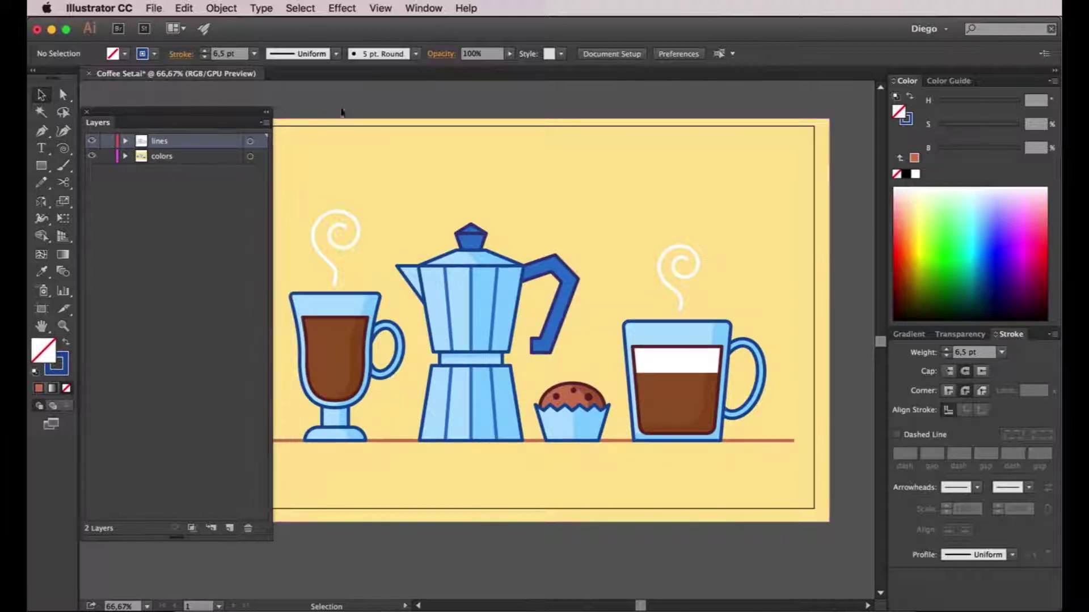
# Step: Select the yellow backdrop rectangle and create a new layer named "background" for it
pyautogui.moveTo(362, 189); pyautogui.dragTo(411, 178)
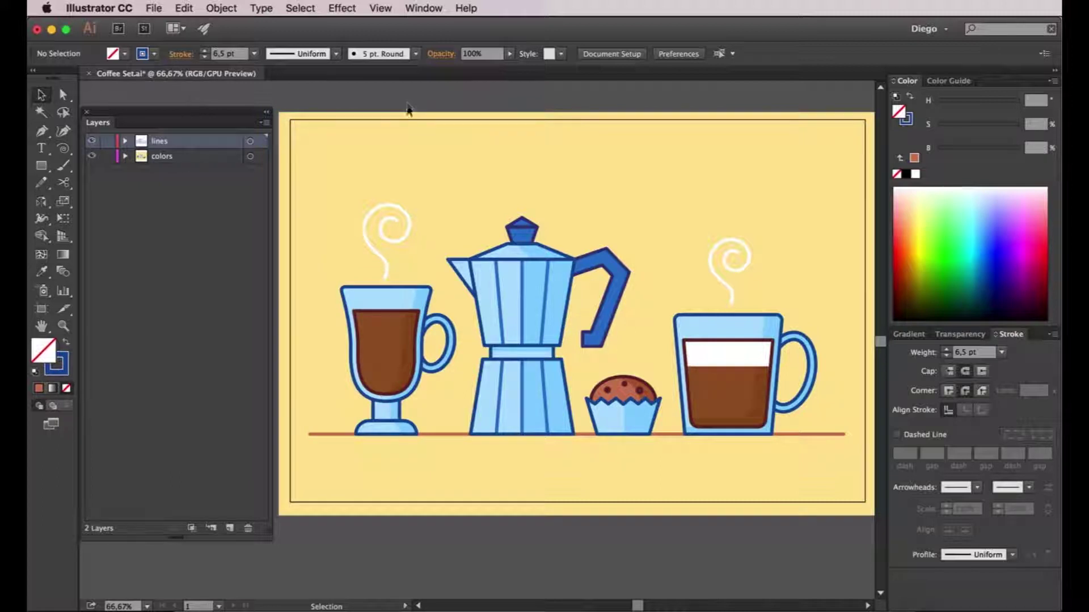
pyautogui.scroll(-1, 322, 206)
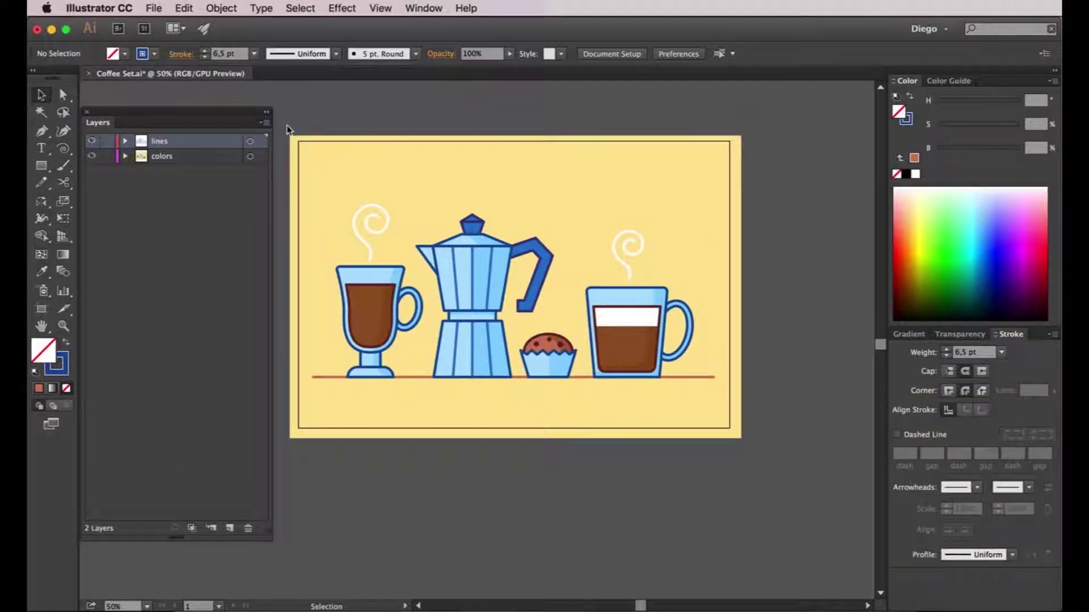
pyautogui.click(294, 193)
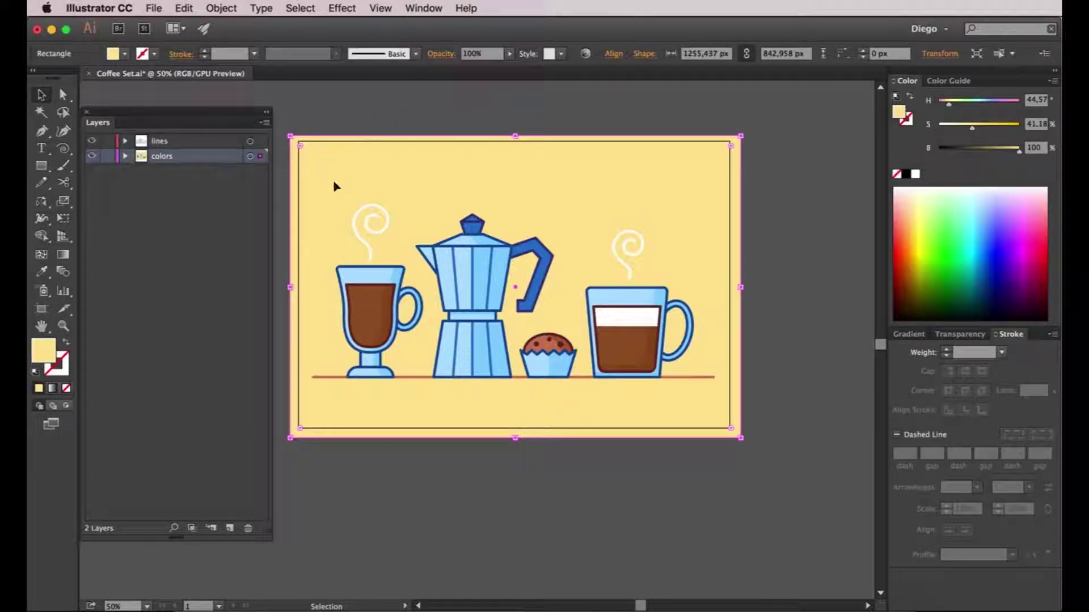
pyautogui.click(229, 528)
pyautogui.doubleClick(160, 155)
pyautogui.write('Background')
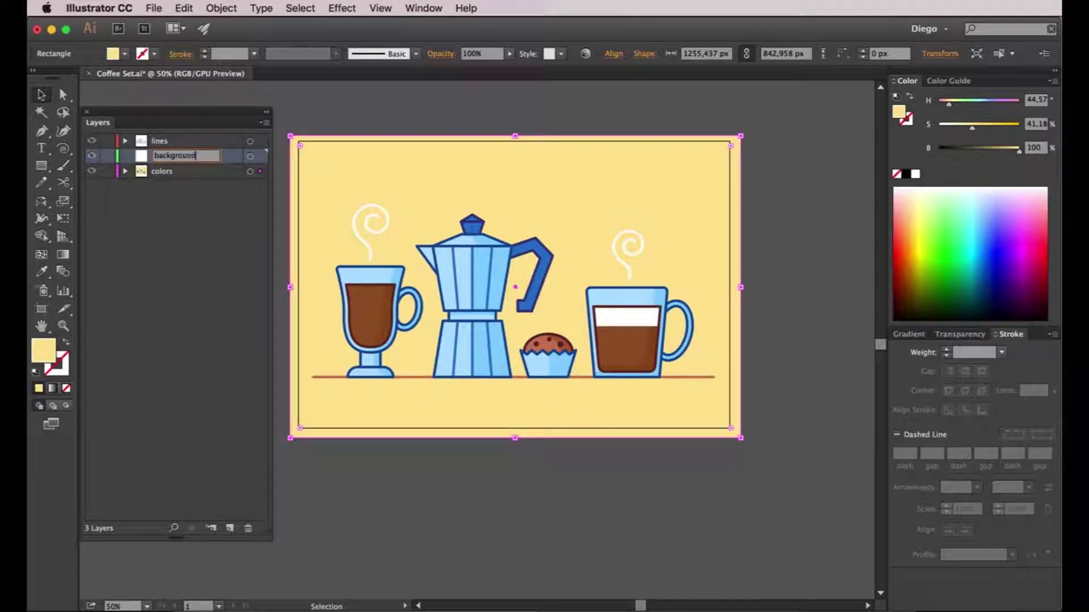
pyautogui.press('Return')
# Step: Move the yellow rectangle onto the background layer, and lock that layer beneath the colors layer
pyautogui.moveTo(262, 173); pyautogui.dragTo(261, 156)
pyautogui.moveTo(143, 163); pyautogui.dragTo(141, 178)
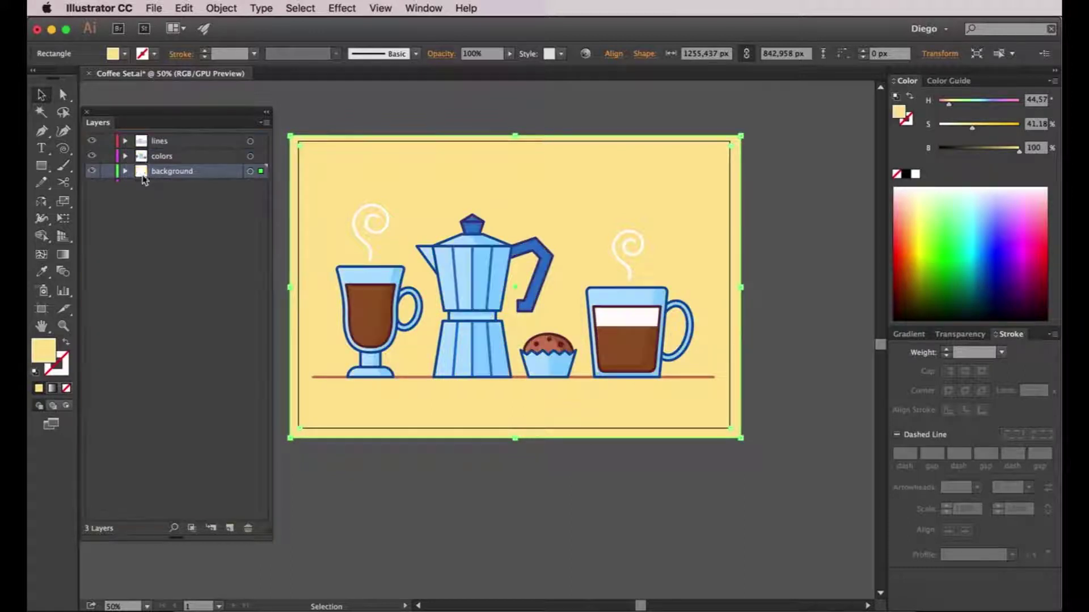
pyautogui.click(108, 171)
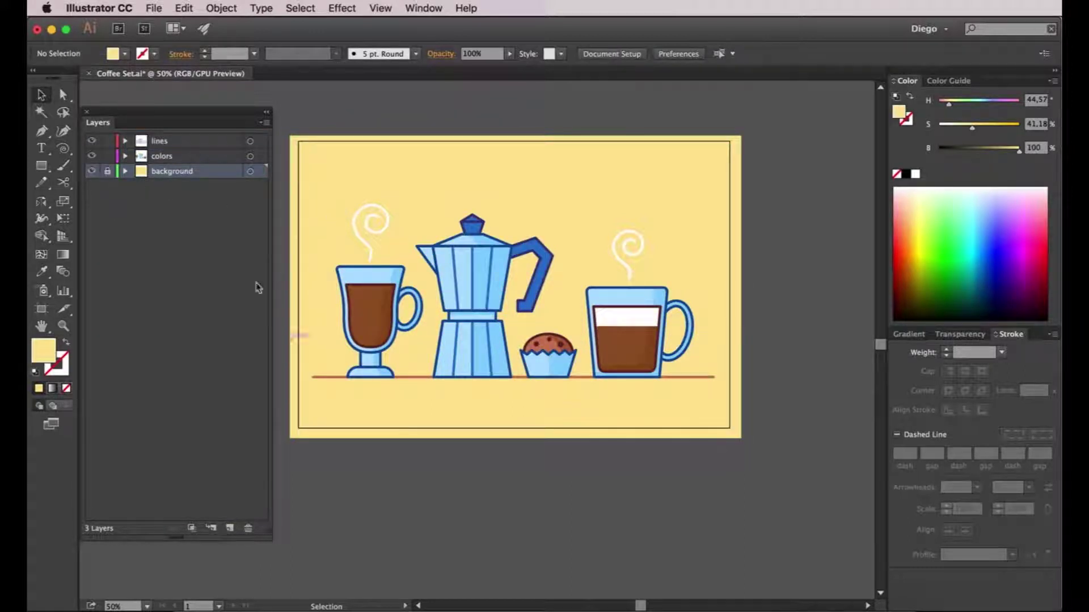
# Step: Create a new layer named "bottom line" directly above the background layer
pyautogui.click(230, 528)
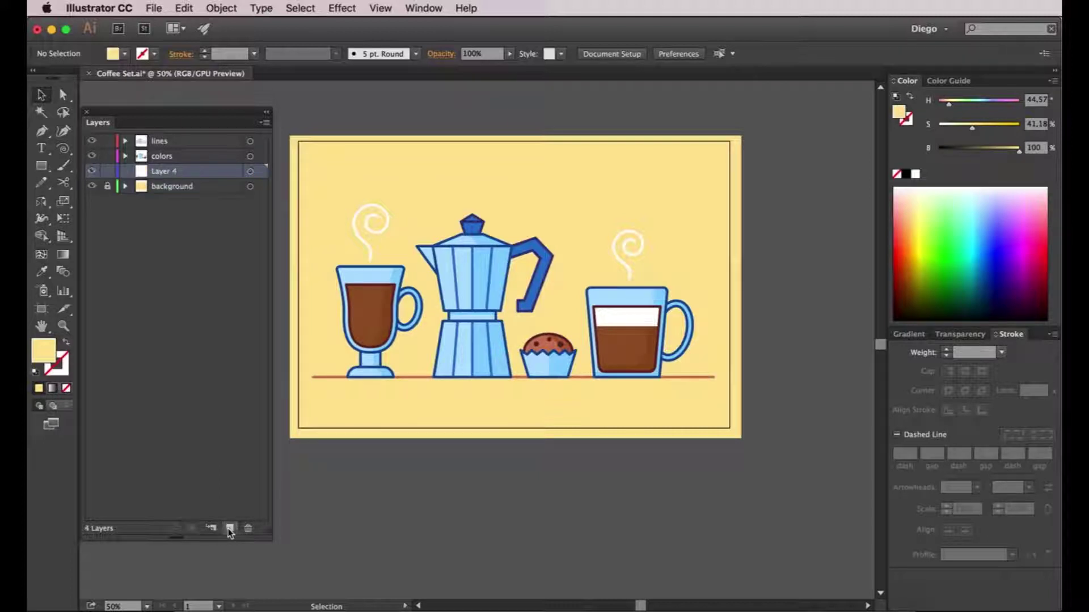
pyautogui.doubleClick(164, 172)
pyautogui.write('bottom line')
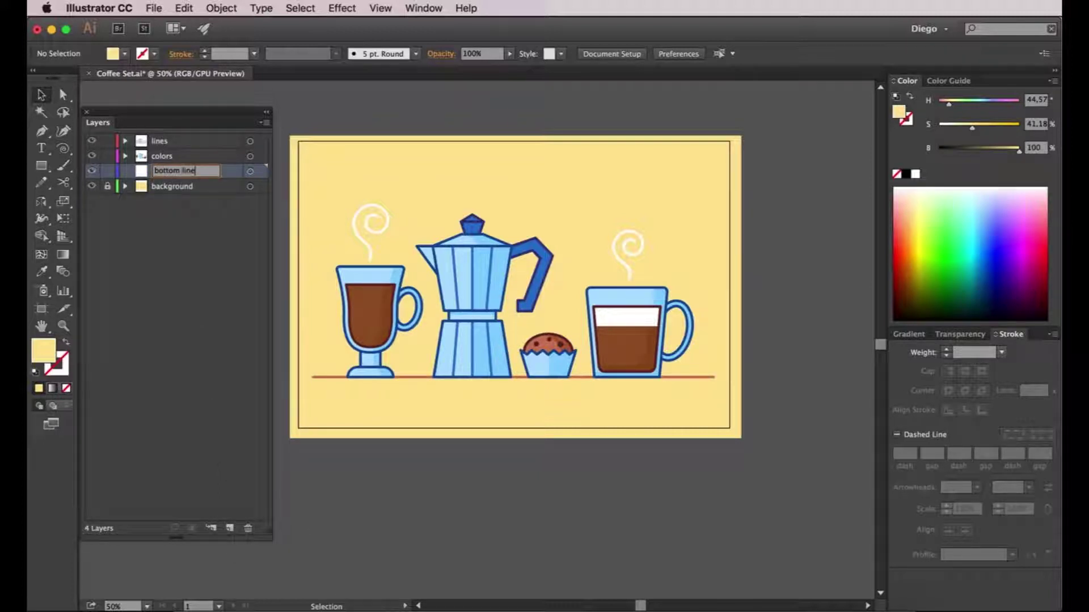
pyautogui.press('Return')
# Step: Move the horizontal line beneath the objects onto the bottom line layer and lock that layer
pyautogui.click(374, 377)
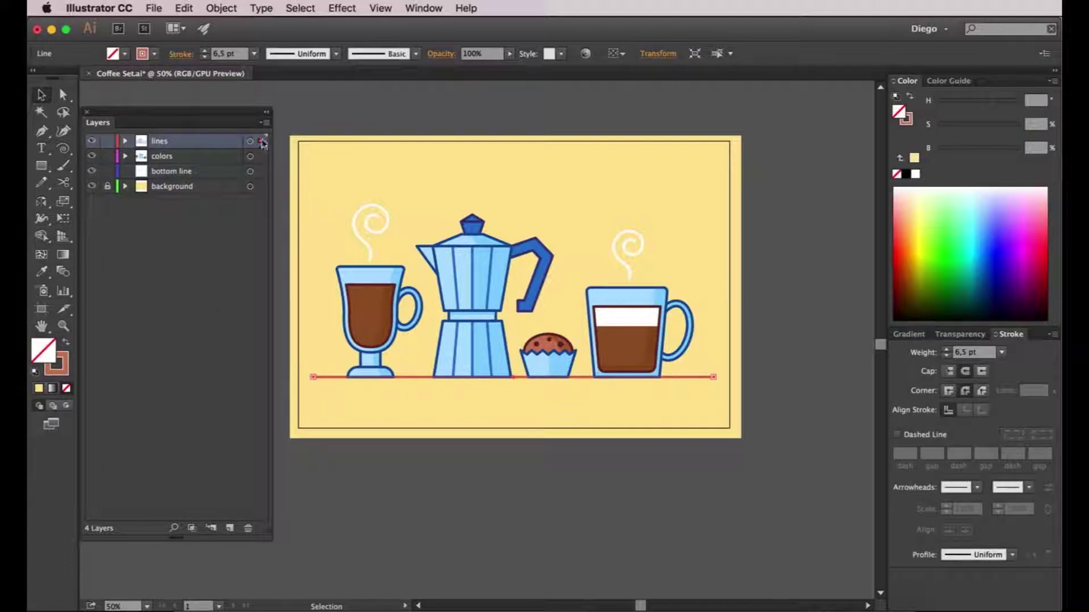
pyautogui.moveTo(260, 140); pyautogui.dragTo(262, 171)
pyautogui.click(107, 171)
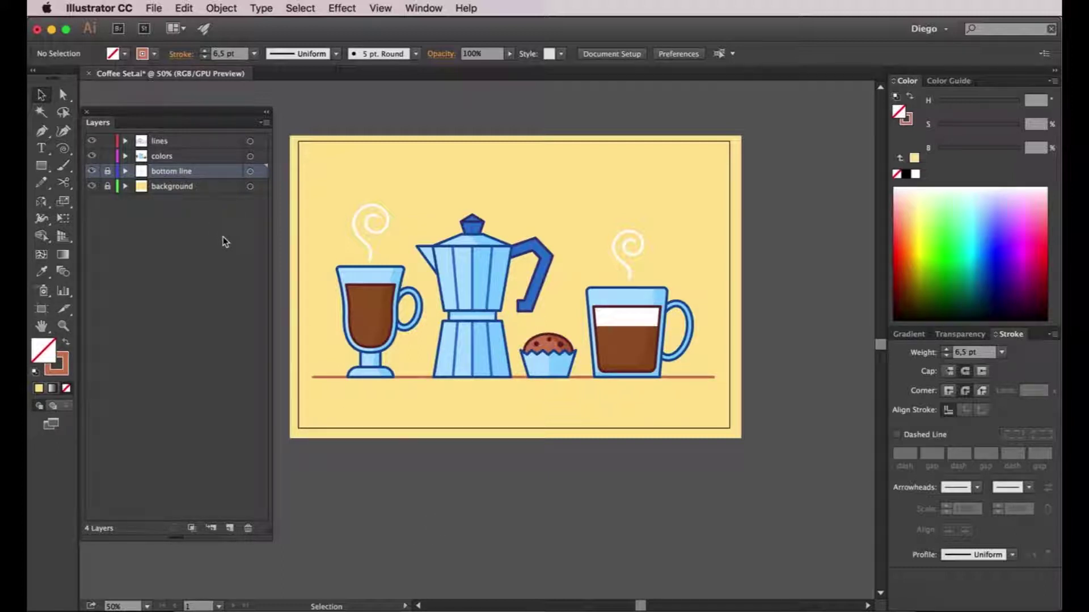
# Step: Group all parts of the tall footed mug together with its steam swirl
pyautogui.moveTo(330, 196); pyautogui.dragTo(408, 386)
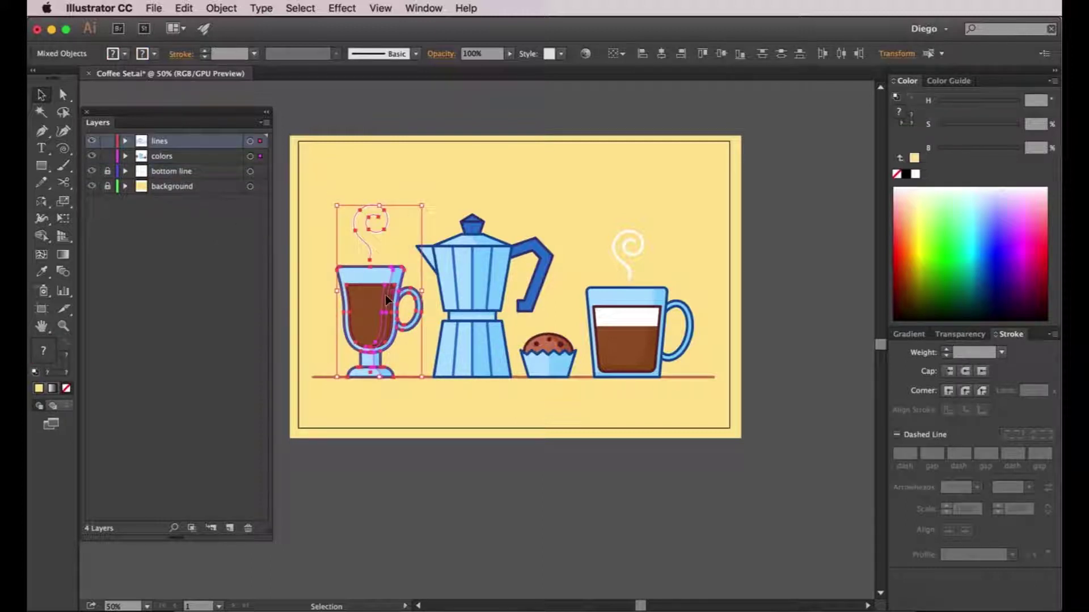
pyautogui.click(221, 8)
pyautogui.click(228, 62)
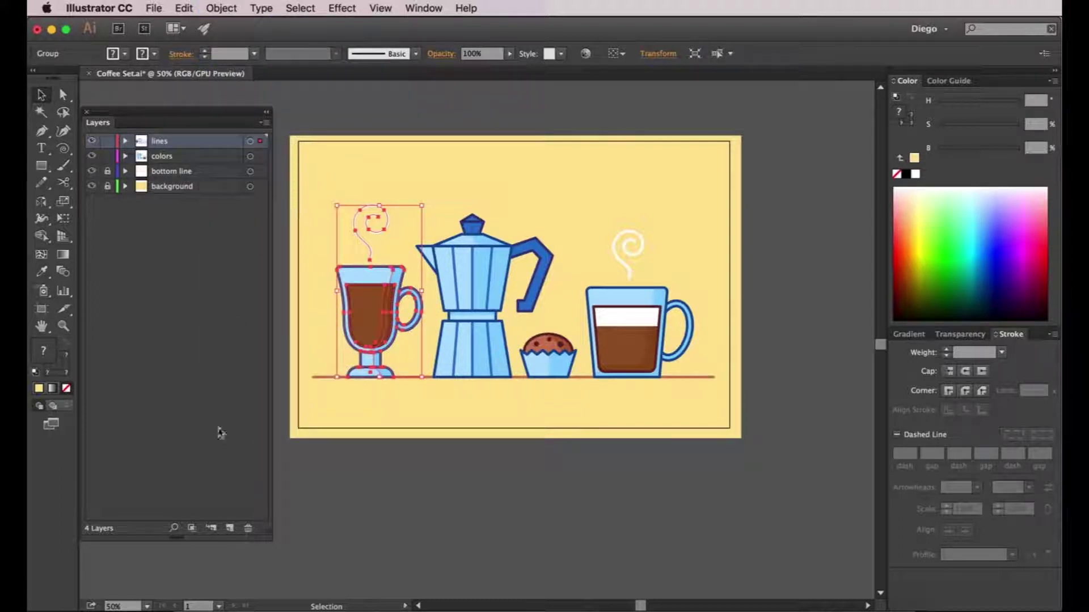
# Step: Create a layer named "tall mug" above the lines layer and move the grouped tall mug onto it
pyautogui.click(230, 528)
pyautogui.doubleClick(170, 143)
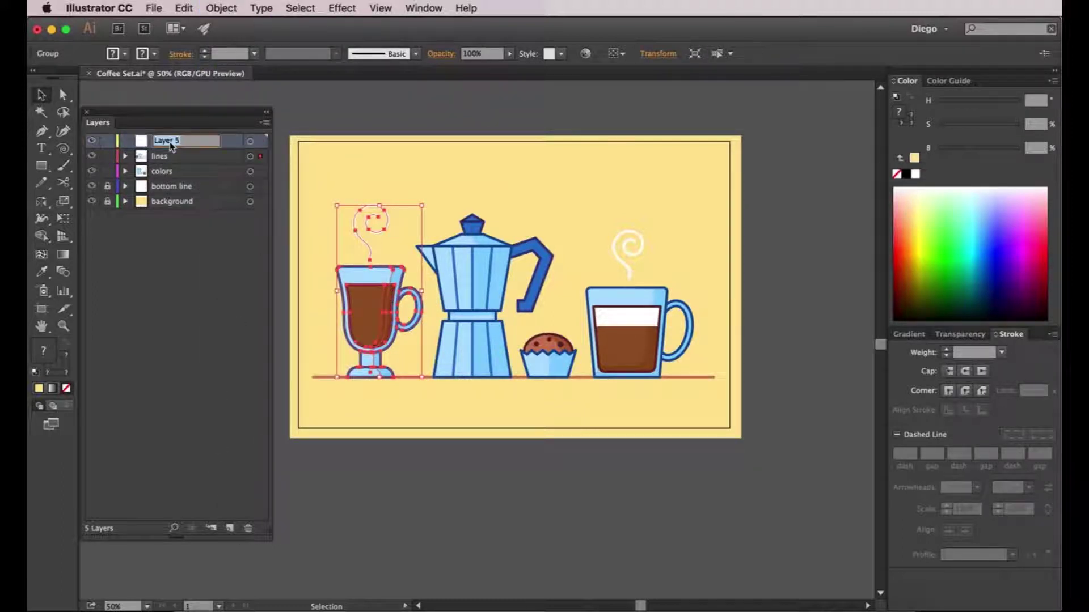
pyautogui.write('tall mug')
pyautogui.press('Return')
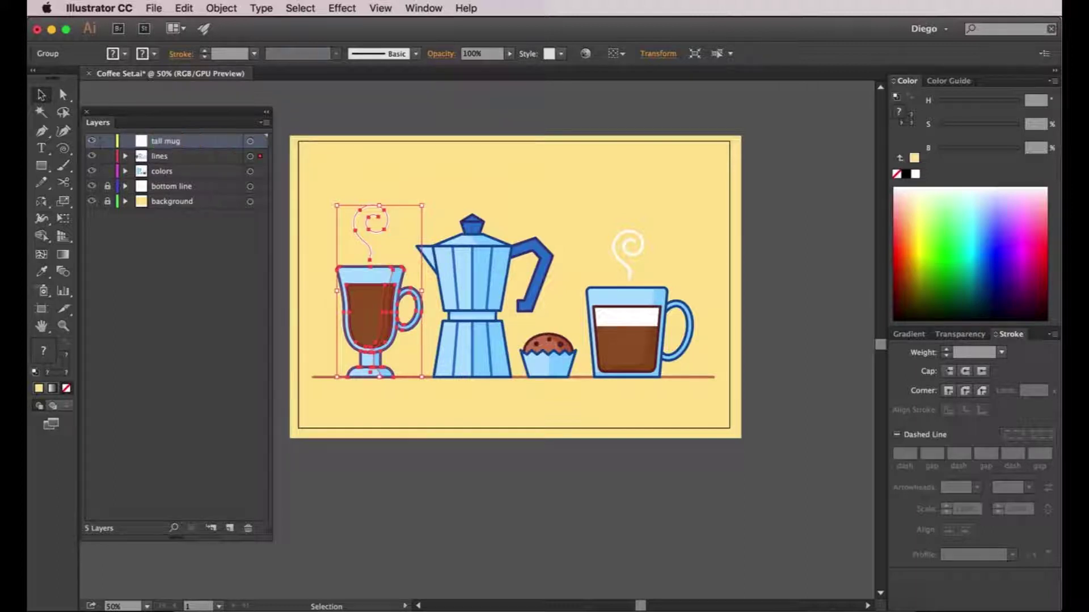
pyautogui.moveTo(262, 159); pyautogui.dragTo(260, 141)
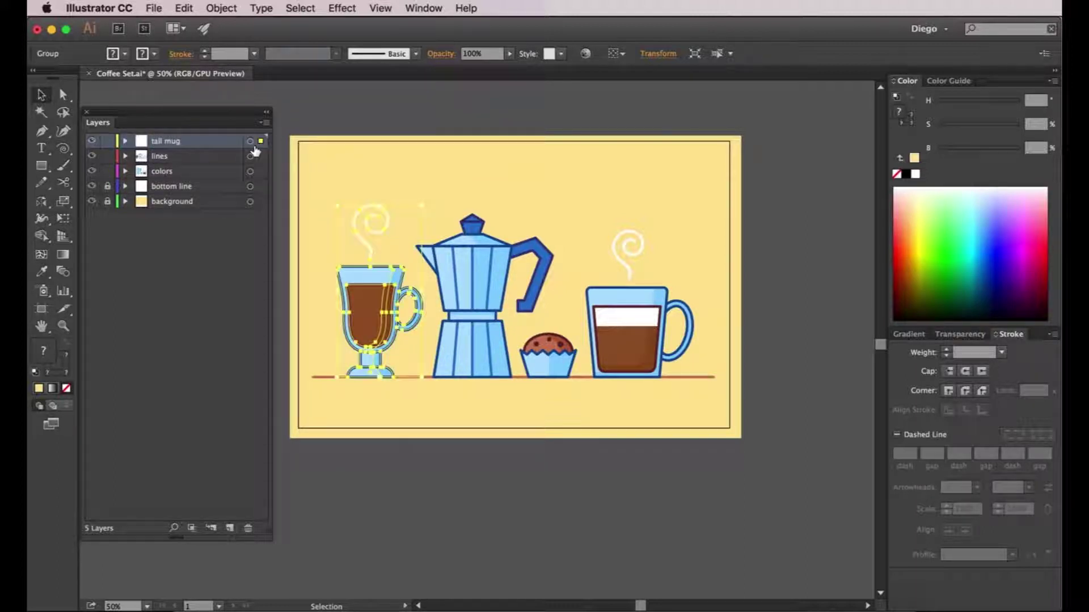
pyautogui.click(170, 156)
pyautogui.click(488, 191)
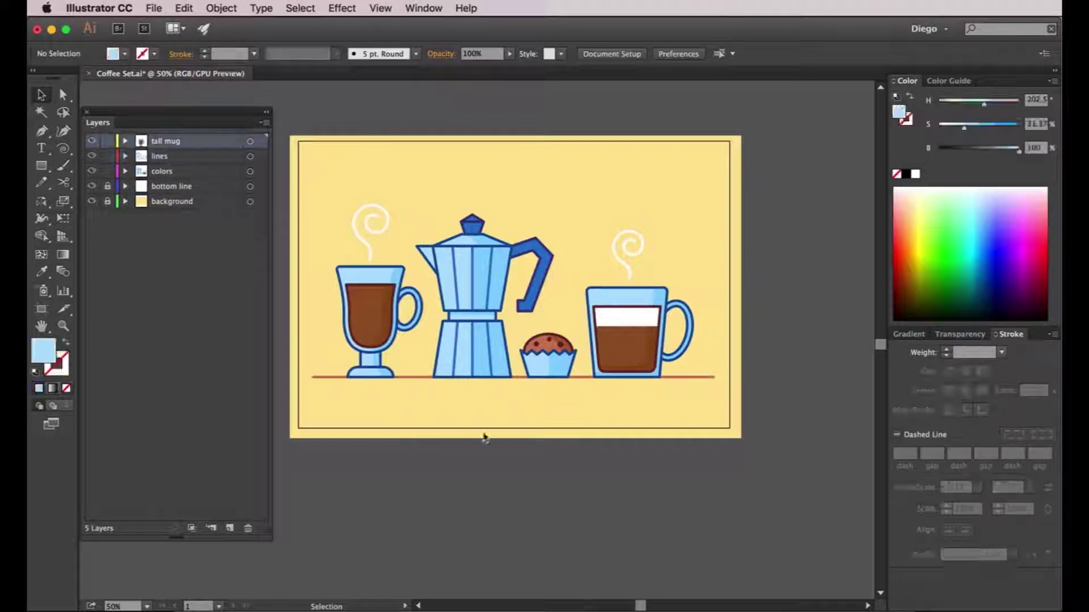
# Step: Group all the lines and fills that make up the coffee pot
pyautogui.moveTo(418, 200); pyautogui.dragTo(518, 391)
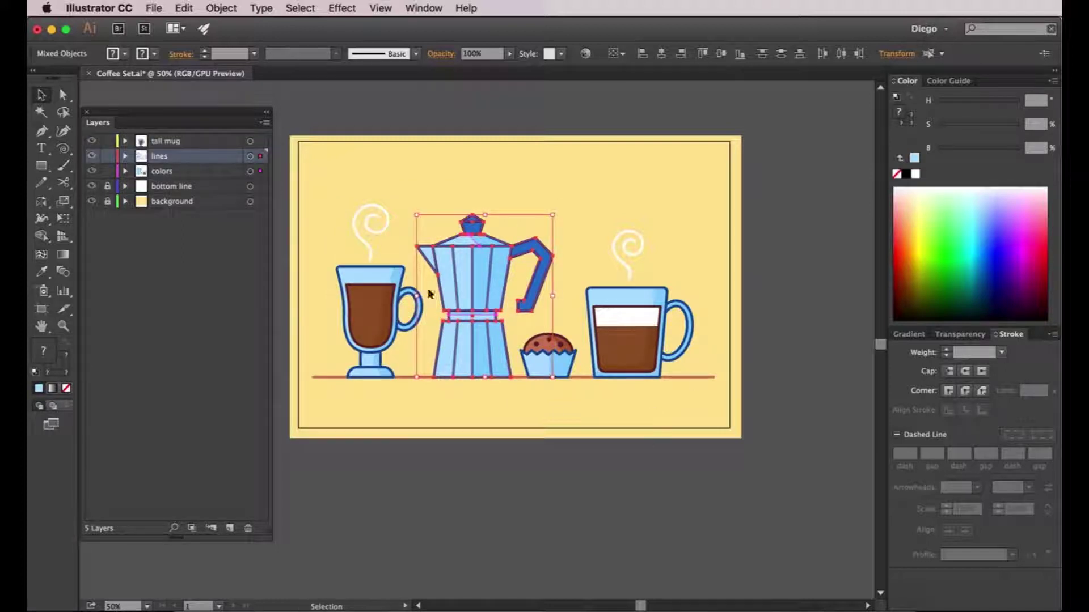
pyautogui.rightClick(485, 276)
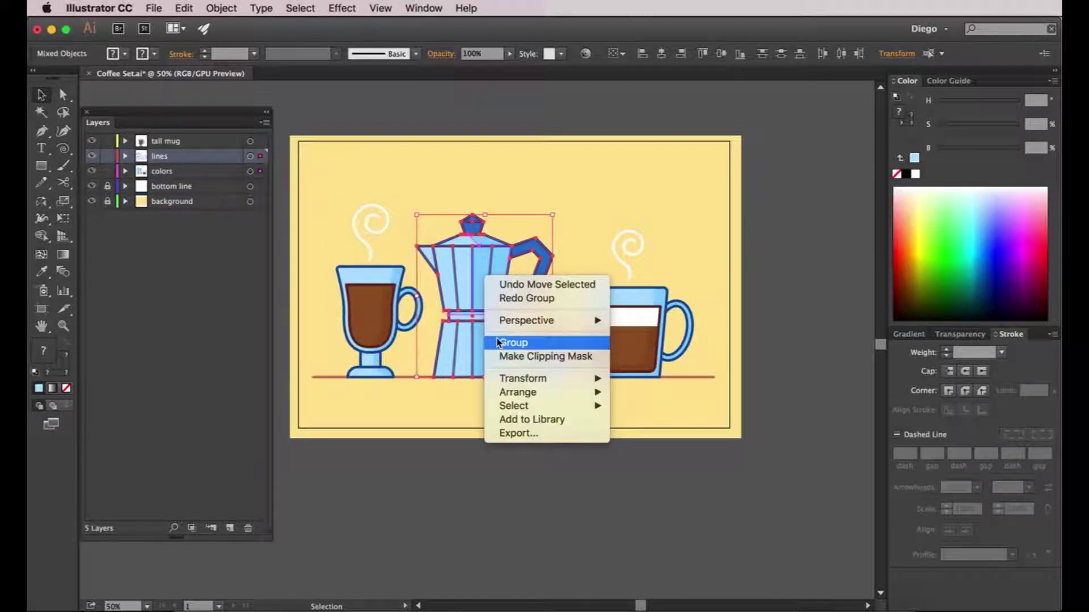
pyautogui.click(514, 342)
# Step: Create a layer named "coffee pot" above the lines layer and move the grouped pot onto it
pyautogui.click(229, 528)
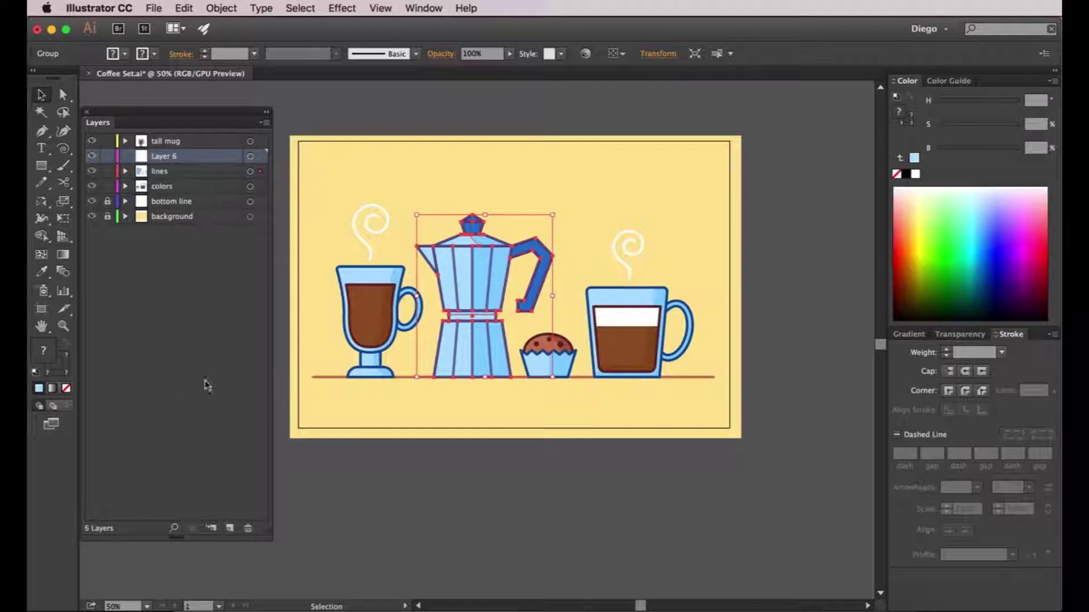
pyautogui.doubleClick(160, 157)
pyautogui.write('cof')
pyautogui.press('Return')
pyautogui.moveTo(260, 171); pyautogui.dragTo(261, 162)
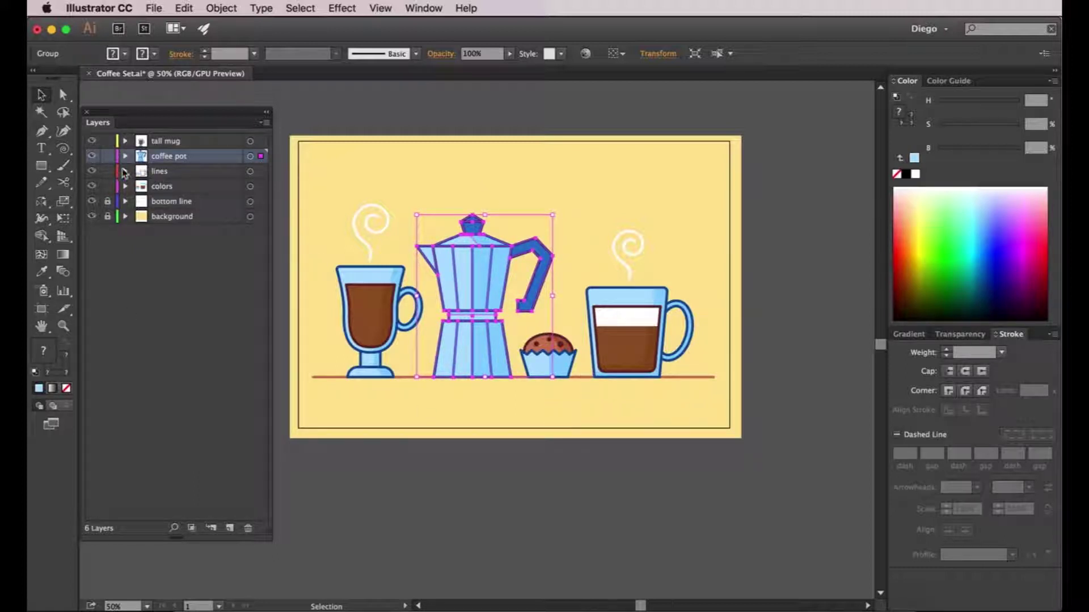
pyautogui.click(161, 172)
pyautogui.click(542, 460)
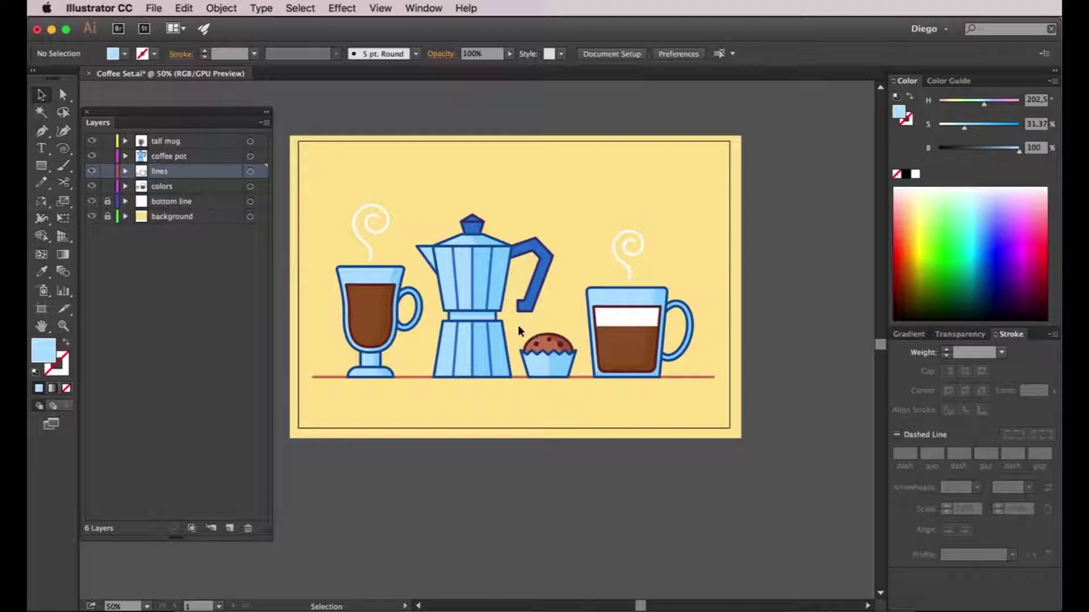
# Step: Group all the parts of the cupcake
pyautogui.moveTo(576, 389); pyautogui.dragTo(517, 329)
pyautogui.rightClick(552, 354)
pyautogui.click(578, 426)
# Step: Create a layer named "cupcake" above the lines layer and move the grouped cupcake onto it
pyautogui.click(229, 528)
pyautogui.doubleClick(161, 171)
pyautogui.write('cupcake')
pyautogui.press('Return')
pyautogui.moveTo(264, 192); pyautogui.dragTo(261, 170)
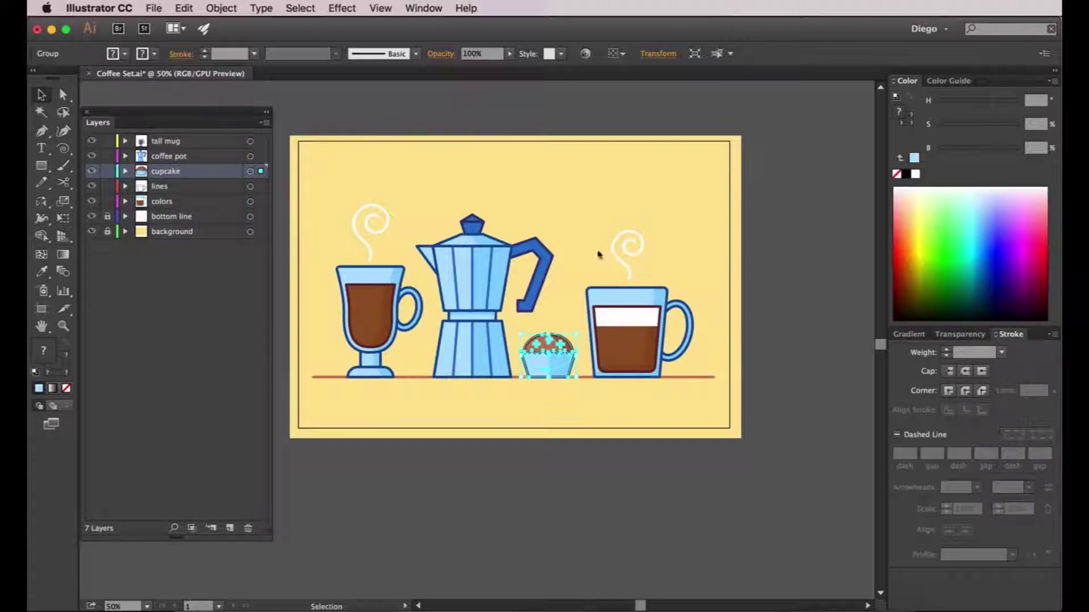
# Step: Group the wide mug with its steam swirl and move the group onto a new layer named "mug"
pyautogui.moveTo(588, 202); pyautogui.dragTo(699, 403)
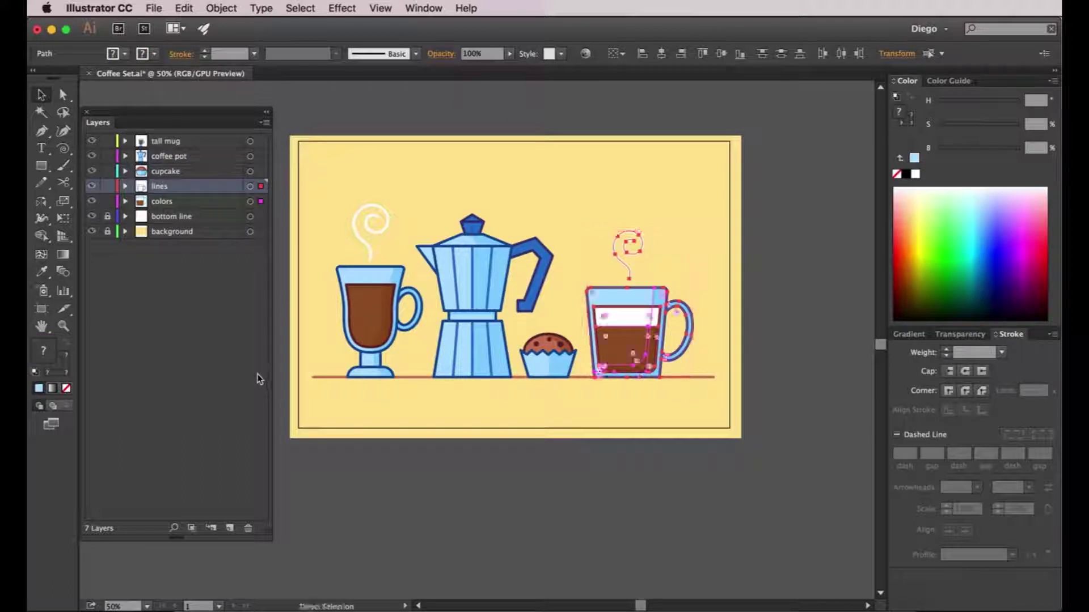
pyautogui.press('super+g')
pyautogui.click(230, 528)
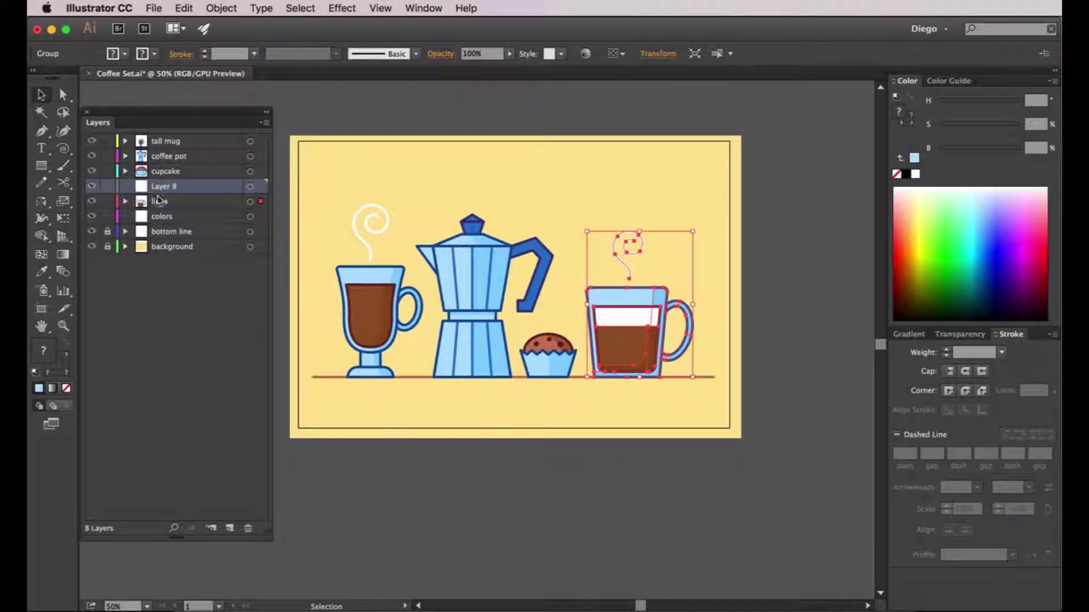
pyautogui.doubleClick(159, 186)
pyautogui.write('mug')
pyautogui.press('Return')
pyautogui.moveTo(260, 201); pyautogui.dragTo(260, 186)
# Step: Delete the emptied lines and colors layers and clear the selection
pyautogui.click(167, 206)
pyautogui.keyDown('shift'); pyautogui.click(176, 215); pyautogui.keyUp('shift')
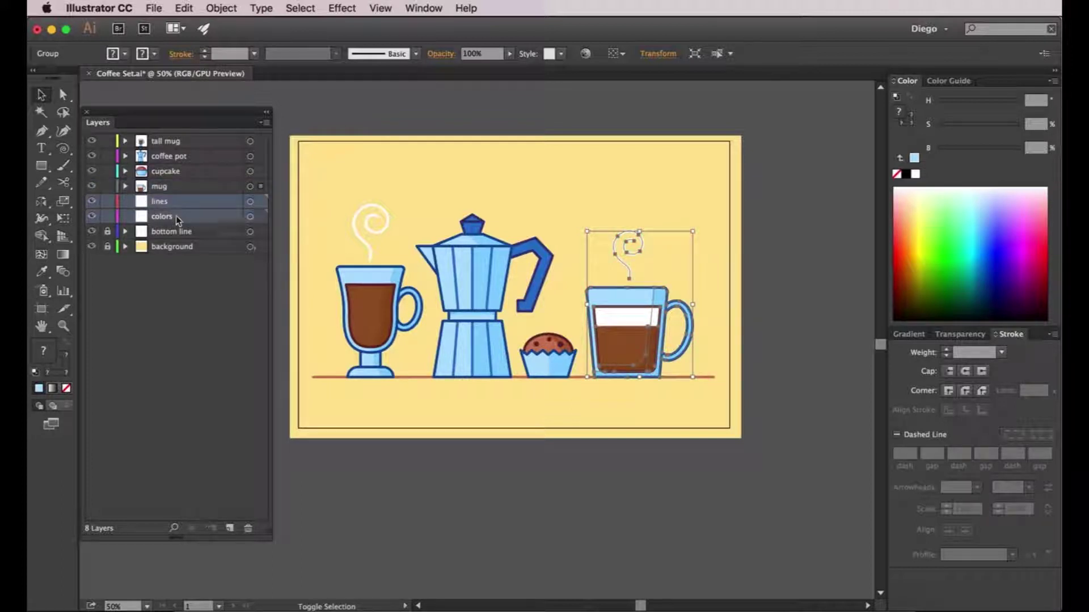
pyautogui.click(248, 530)
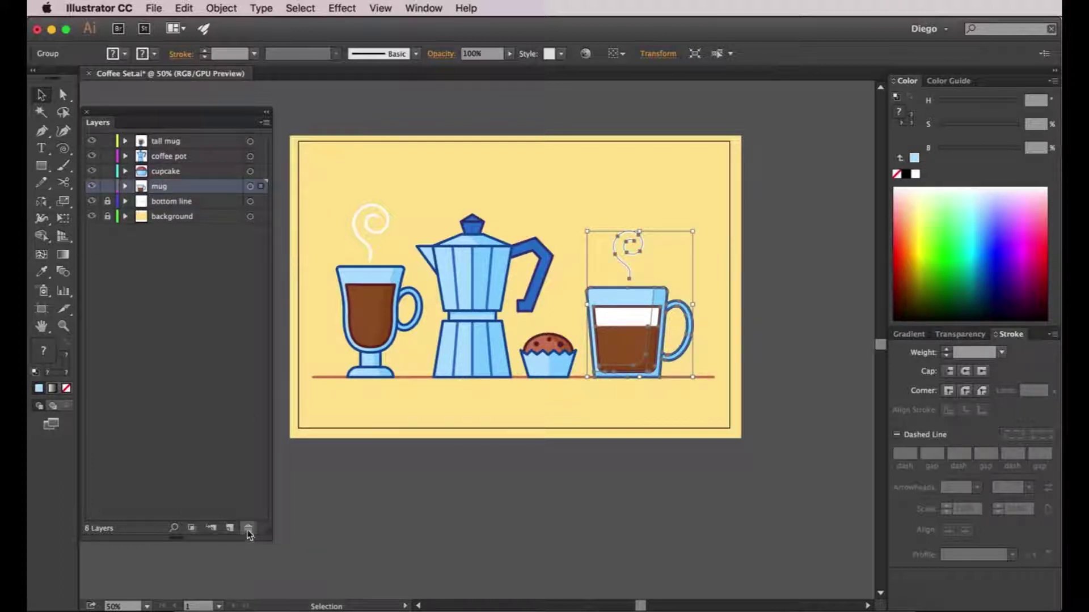
pyautogui.click(453, 500)
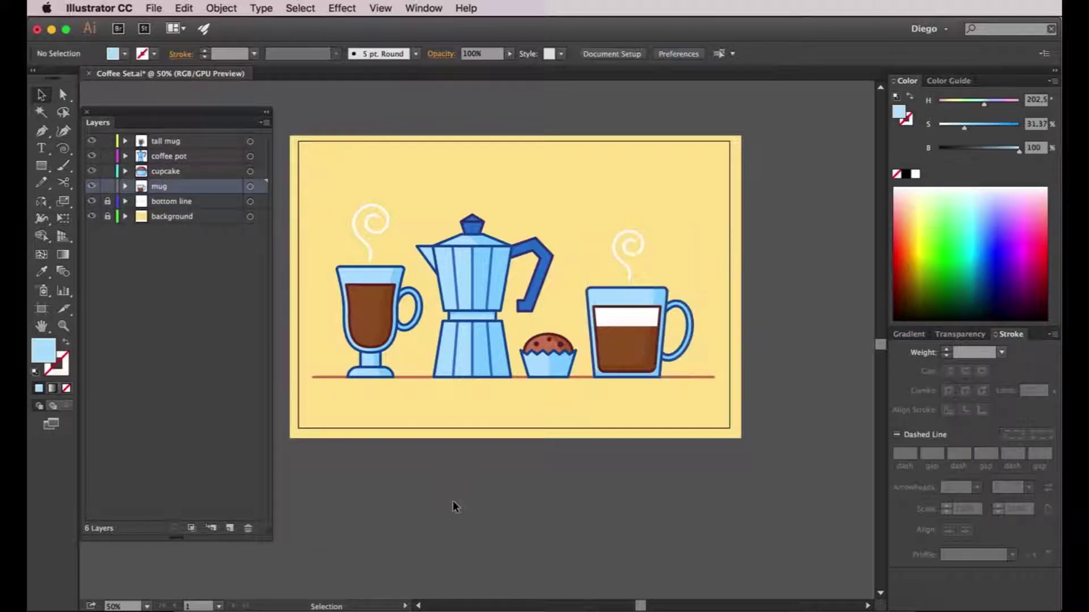
# Step: Ungroup the tall mug and the coffee pot
pyautogui.click(365, 306)
pyautogui.rightClick(363, 282)
pyautogui.click(468, 267)
pyautogui.click(468, 267)
pyautogui.rightClick(485, 228)
pyautogui.click(518, 343)
# Step: Ungroup the cupcake and the wide mug, and clear the selection
pyautogui.click(566, 355)
pyautogui.rightClick(565, 356)
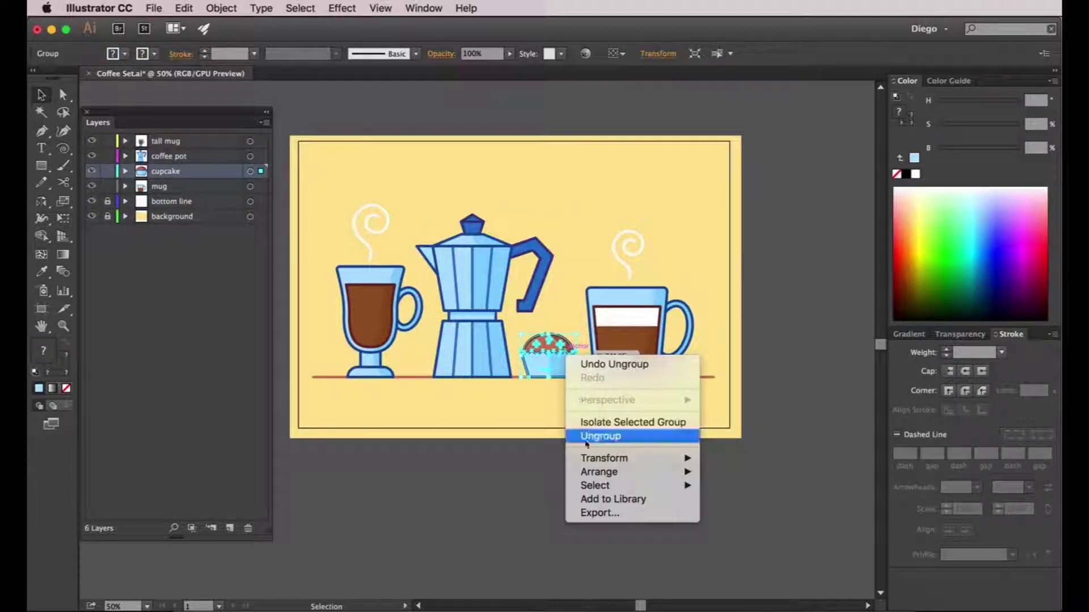
pyautogui.click(595, 437)
pyautogui.click(645, 292)
pyautogui.rightClick(624, 304)
pyautogui.click(557, 483)
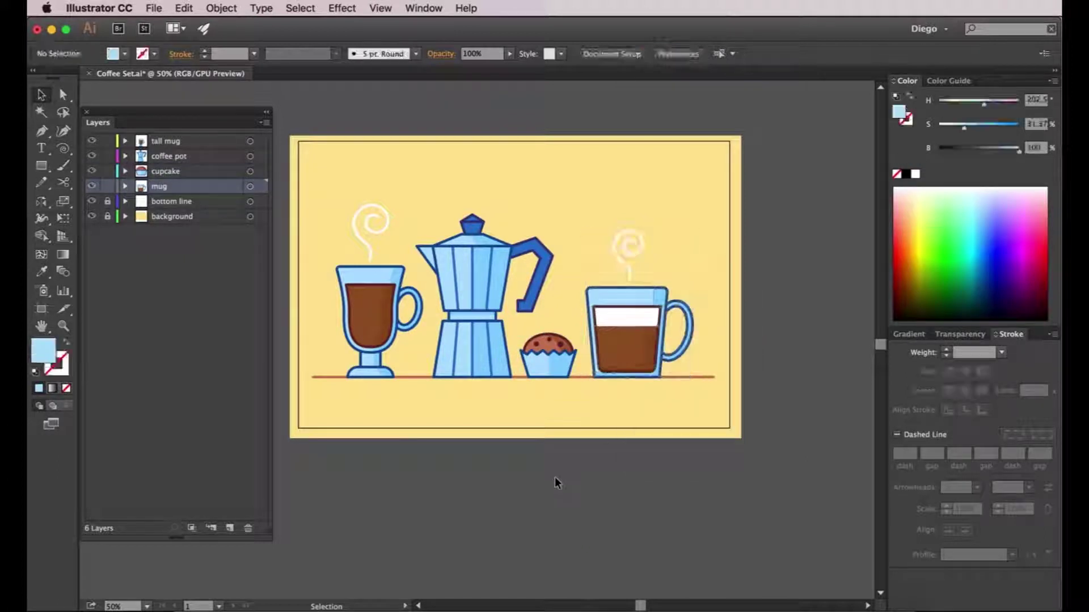
# Step: Release the contents of the "tall mug" layer to separate sublayers in sequence
pyautogui.click(250, 141)
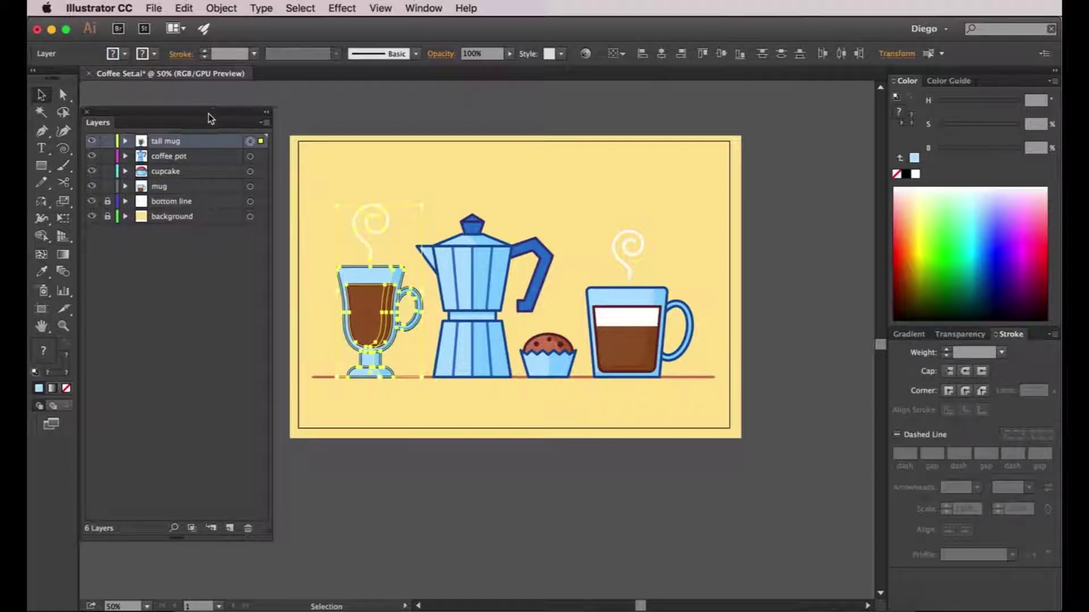
pyautogui.moveTo(209, 114); pyautogui.dragTo(216, 113)
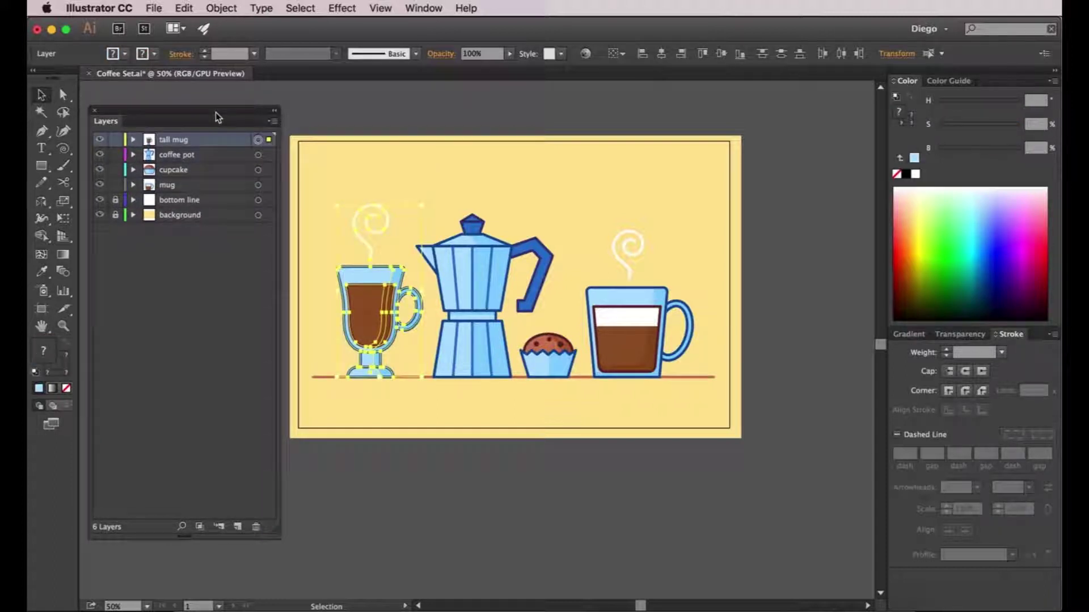
pyautogui.click(272, 122)
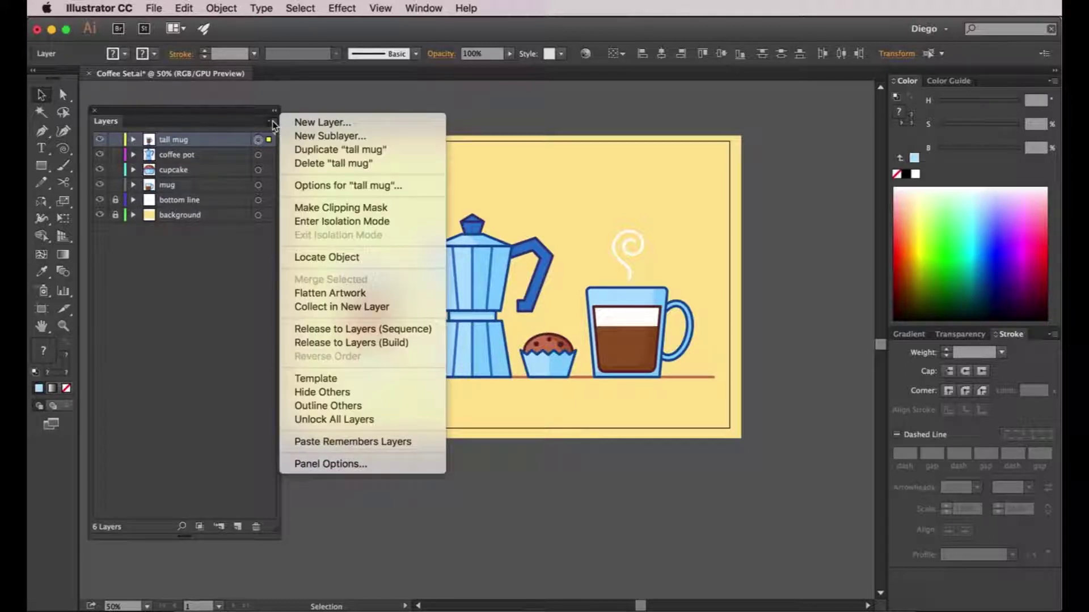
pyautogui.click(332, 336)
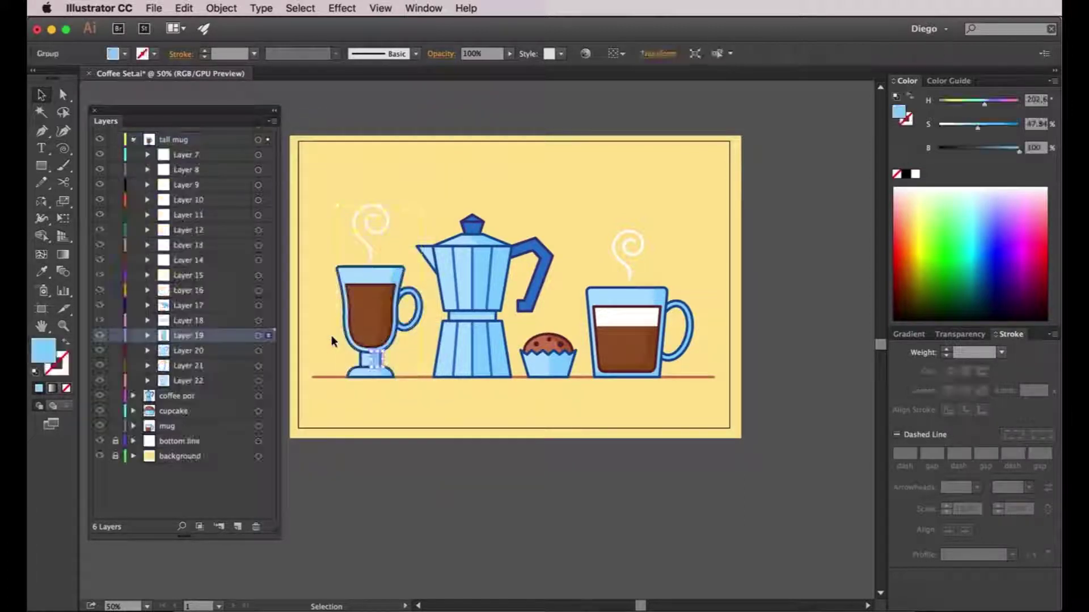
pyautogui.click(170, 157)
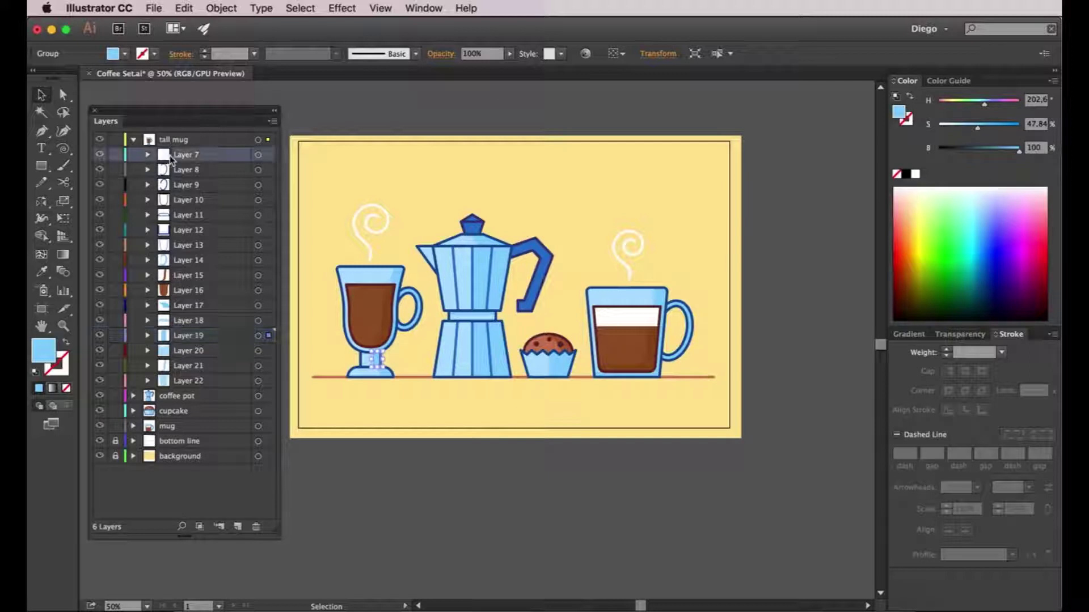
pyautogui.click(189, 383)
pyautogui.click(192, 367)
pyautogui.click(203, 204)
pyautogui.click(203, 154)
# Step: Release the contents of the "coffee pot" layer to separate sublayers in sequence
pyautogui.click(471, 244)
pyautogui.click(258, 396)
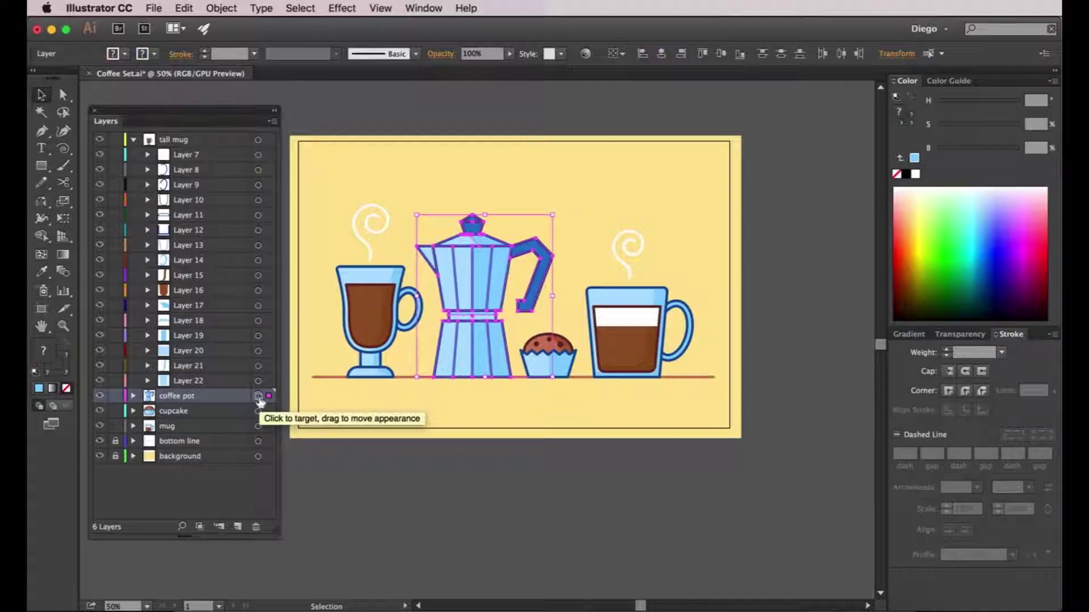
pyautogui.click(271, 125)
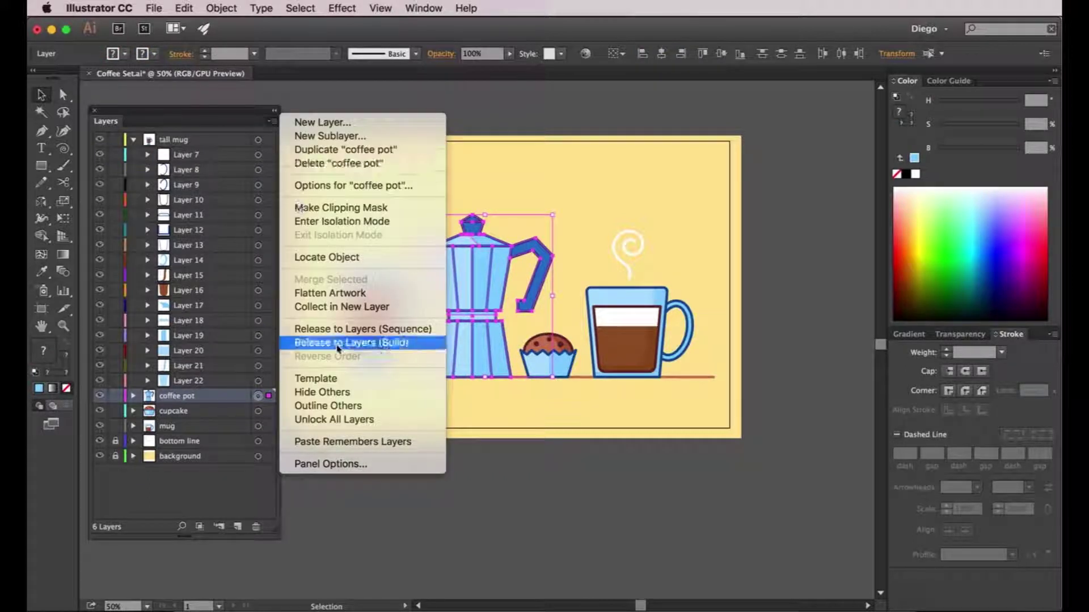
pyautogui.click(345, 330)
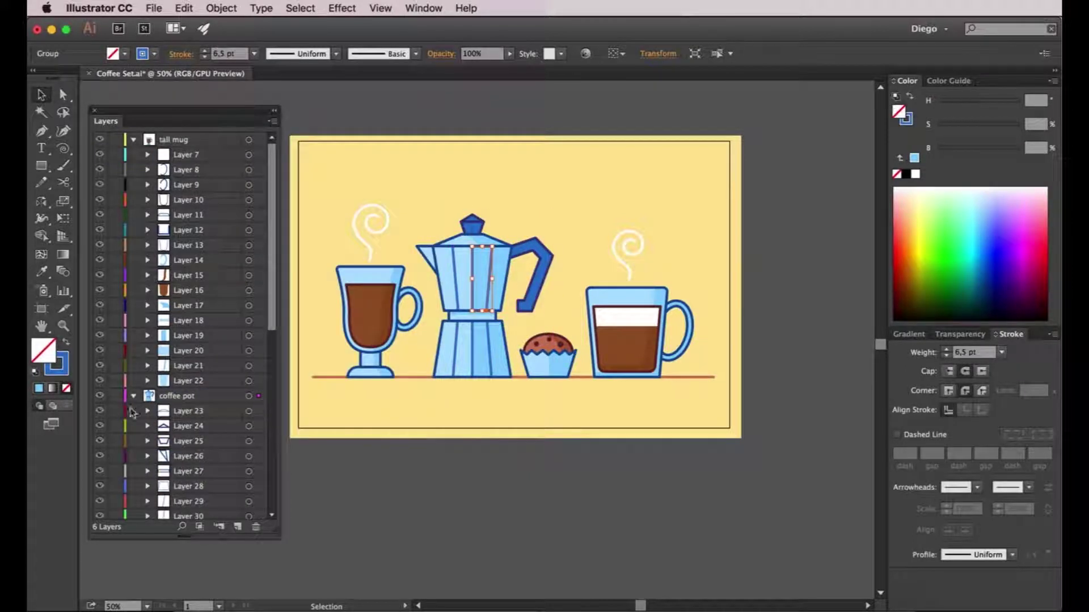
# Step: Release the contents of the "cupcake" layer to separate sublayers in sequence
pyautogui.scroll(-5, 196, 410)
pyautogui.scroll(-3, 196, 409)
pyautogui.click(205, 469)
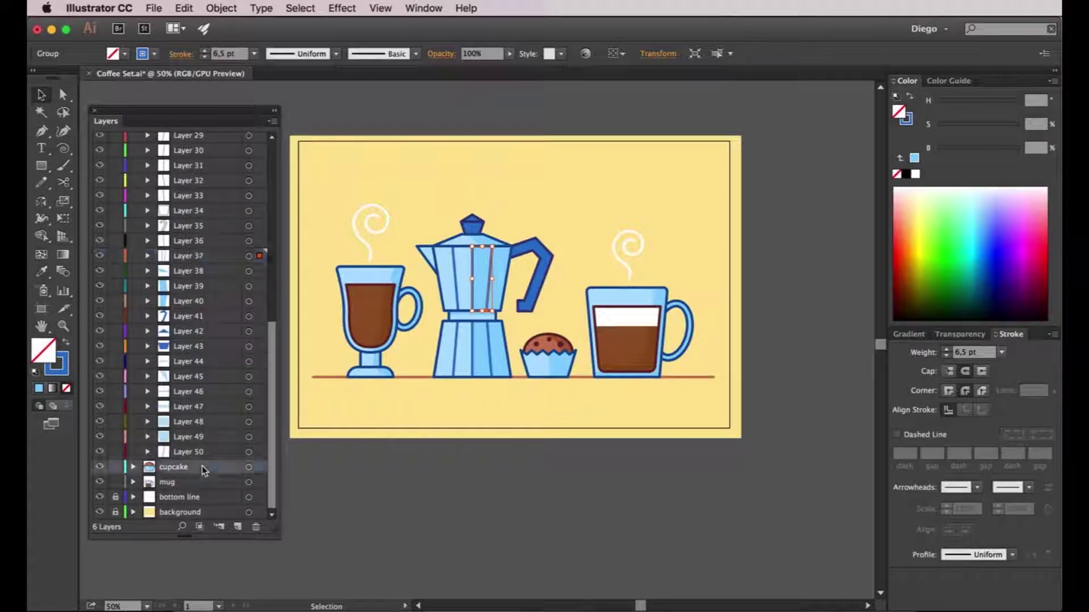
pyautogui.click(248, 467)
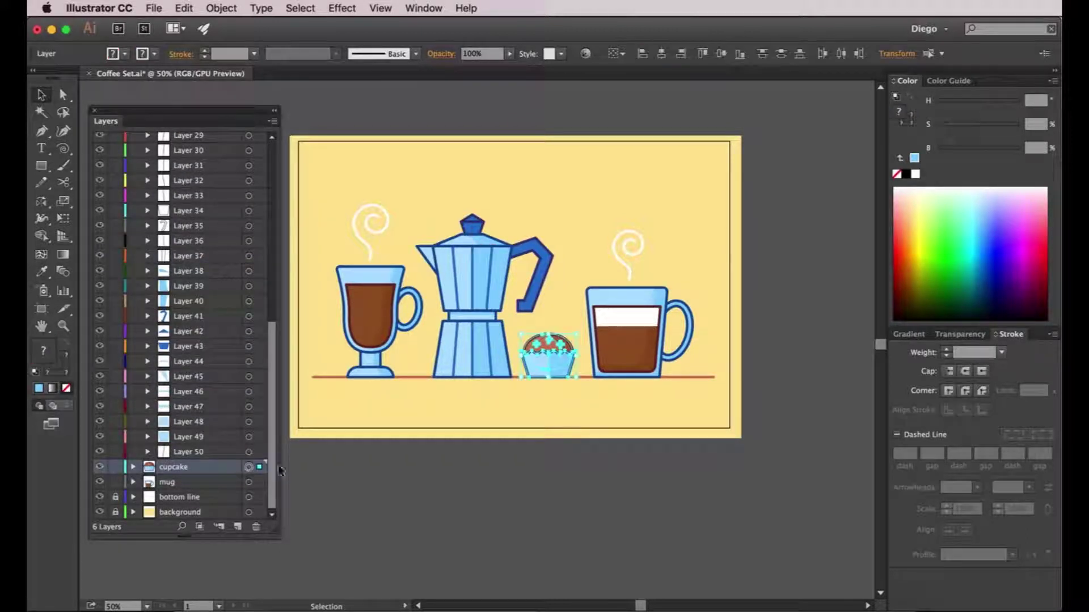
pyautogui.click(272, 121)
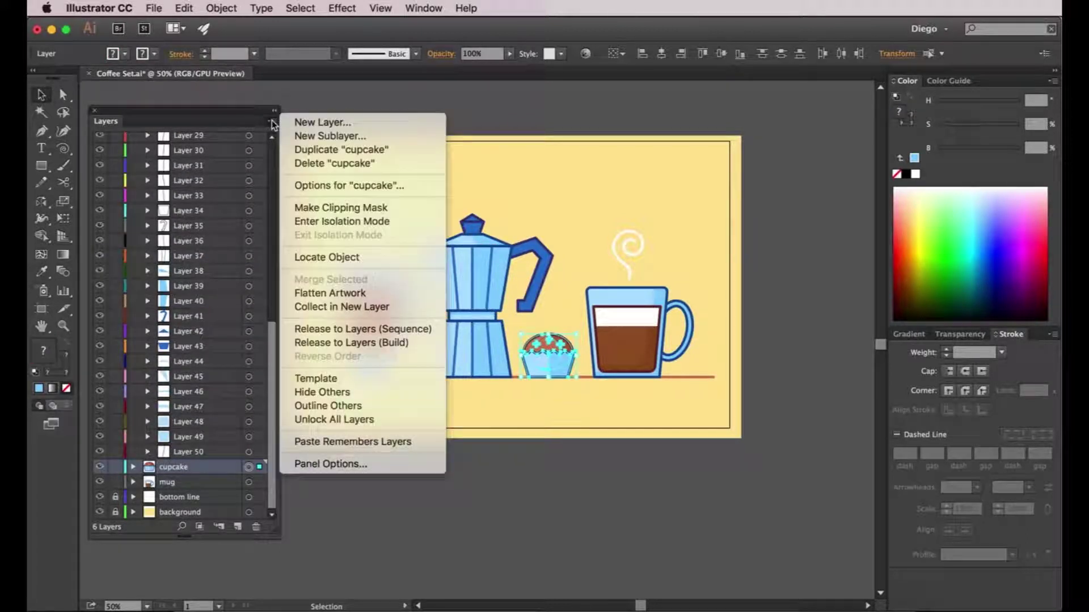
pyautogui.click(353, 329)
# Step: Release the contents of the "mug" layer to separate sublayers in sequence
pyautogui.scroll(-3, 230, 373)
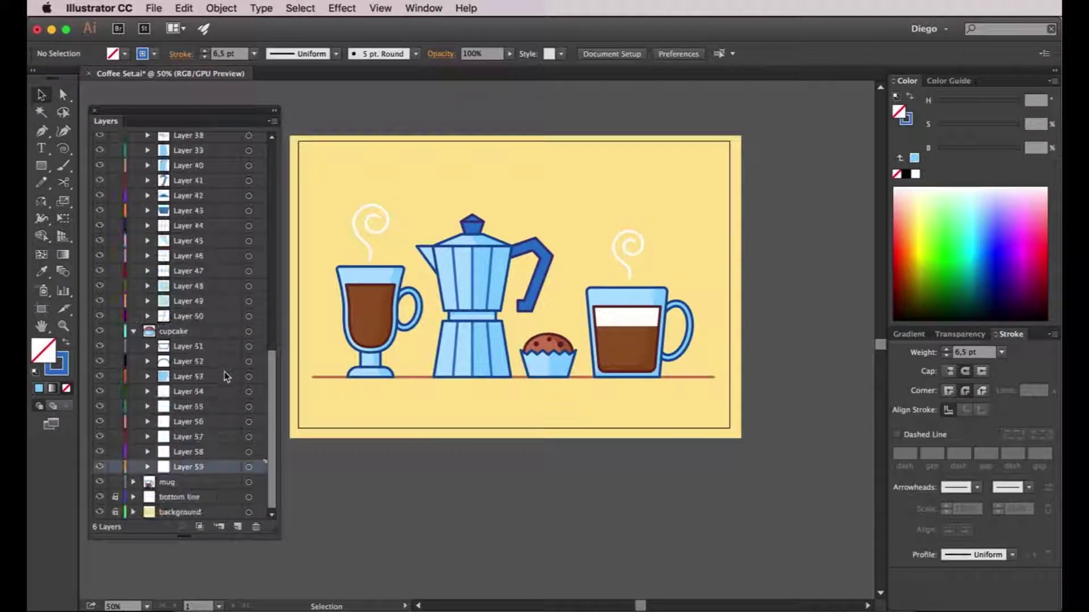
pyautogui.click(249, 483)
pyautogui.click(273, 121)
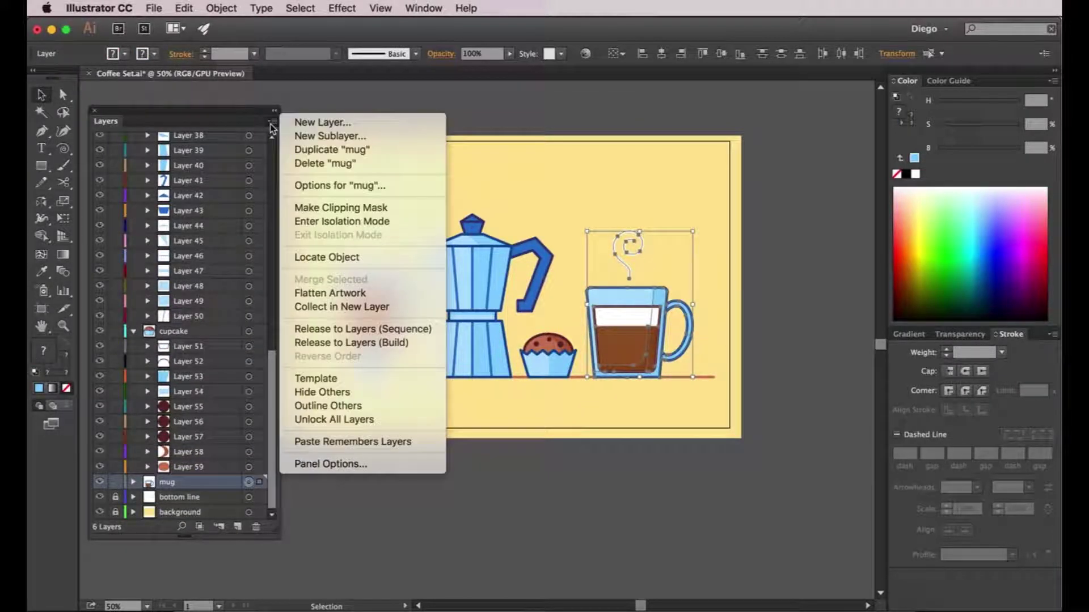
pyautogui.click(307, 328)
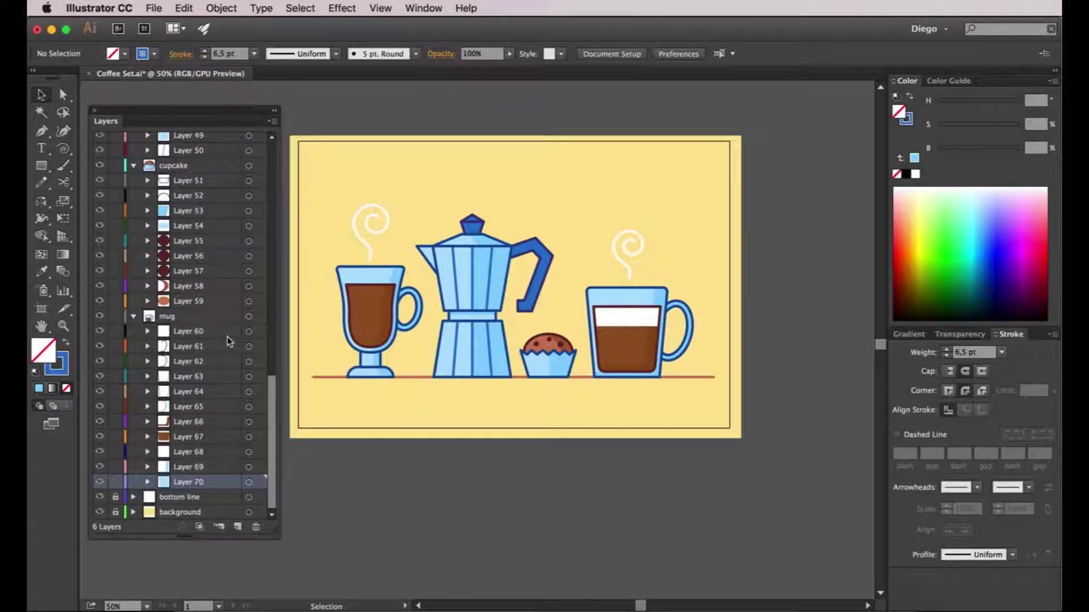
# Step: Identify the first sublayer of "tall mug" by toggling its visibility, and rename it "fumes"
pyautogui.scroll(15, 227, 341)
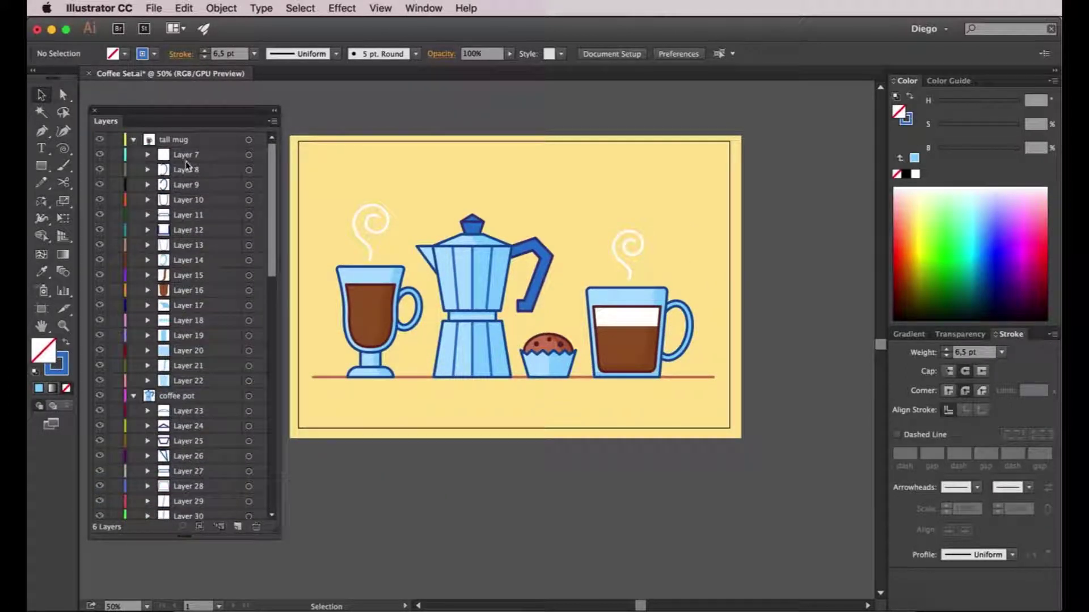
pyautogui.click(170, 141)
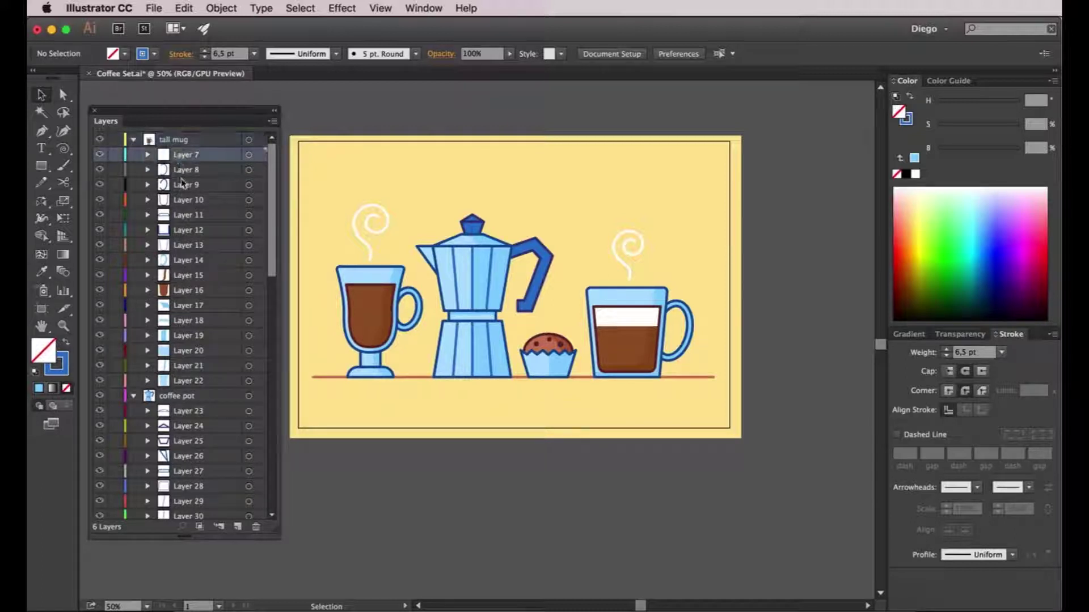
pyautogui.click(184, 381)
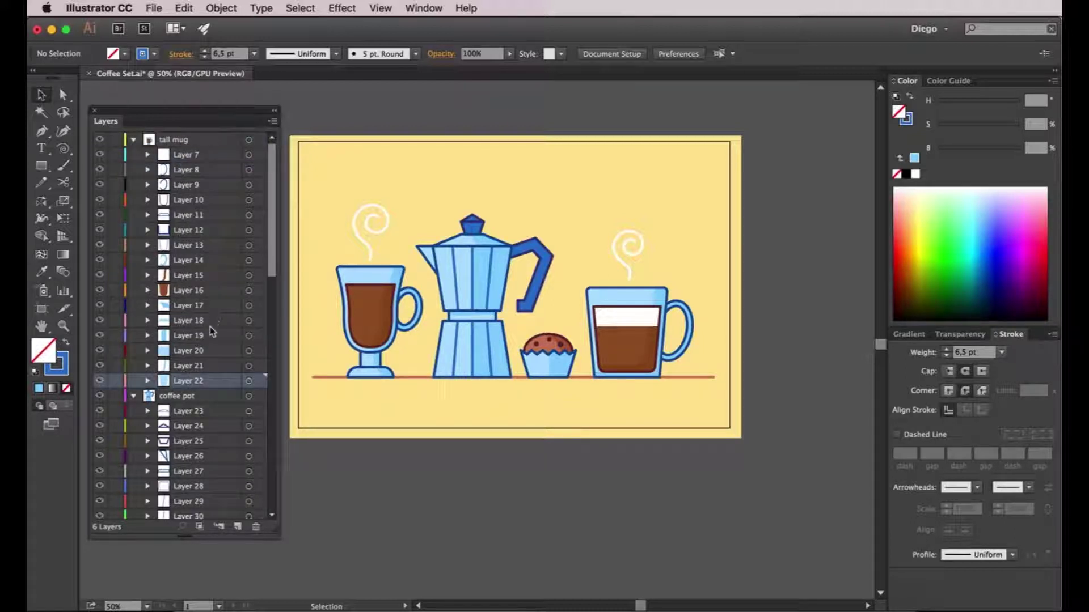
pyautogui.click(185, 160)
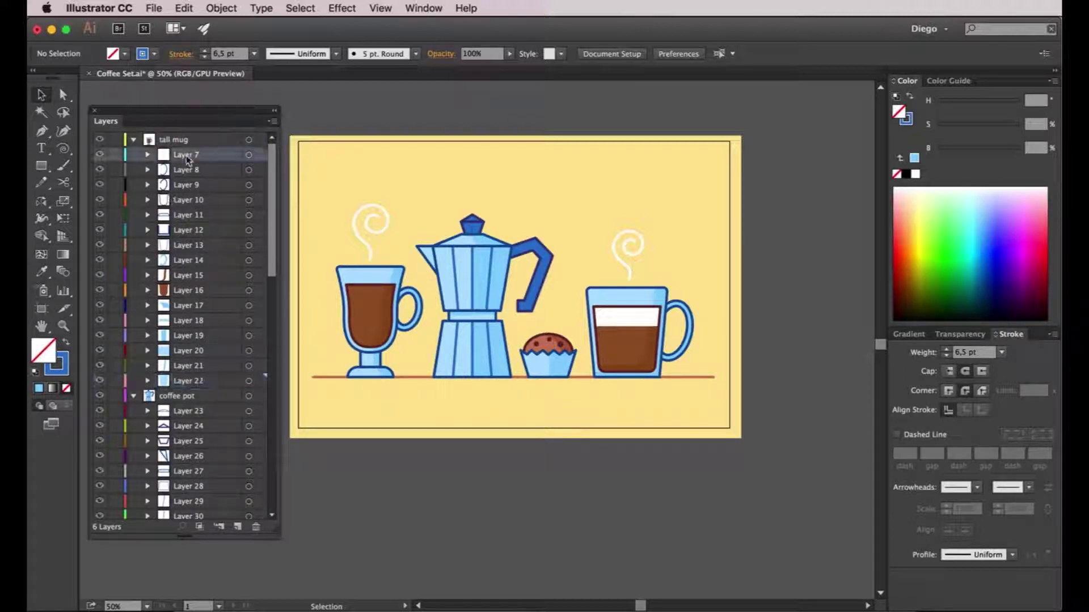
pyautogui.click(101, 156)
pyautogui.click(101, 156)
pyautogui.doubleClick(187, 161)
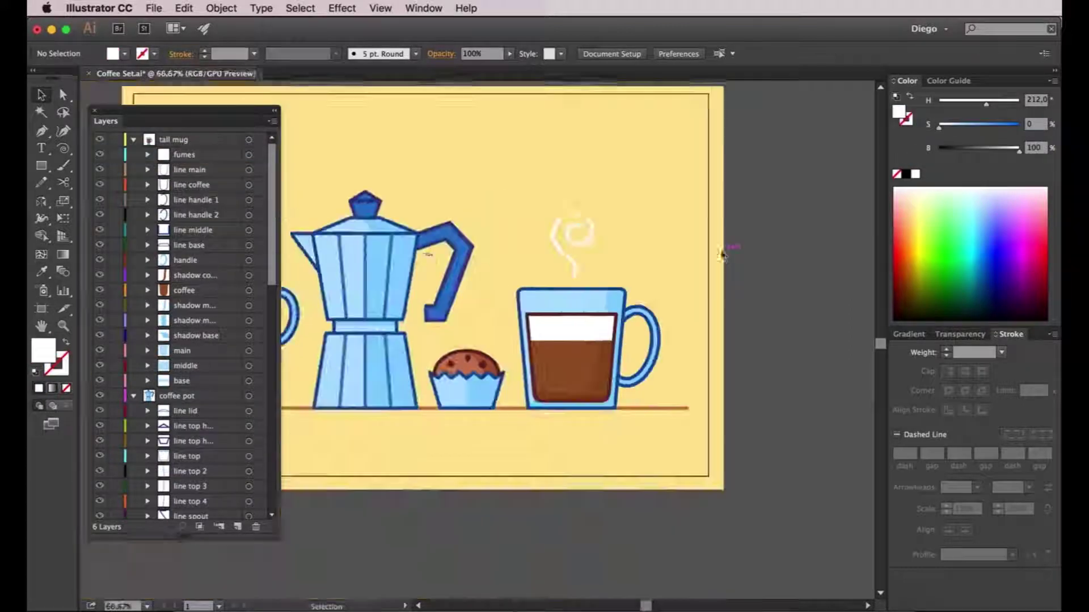
# Step: Review the names of the sublayers inside the tall mug, coffee pot, cupcake and mug layers
pyautogui.press('super+equal')
pyautogui.moveTo(577, 272); pyautogui.dragTo(554, 268)
pyautogui.scroll(-10, 204, 312)
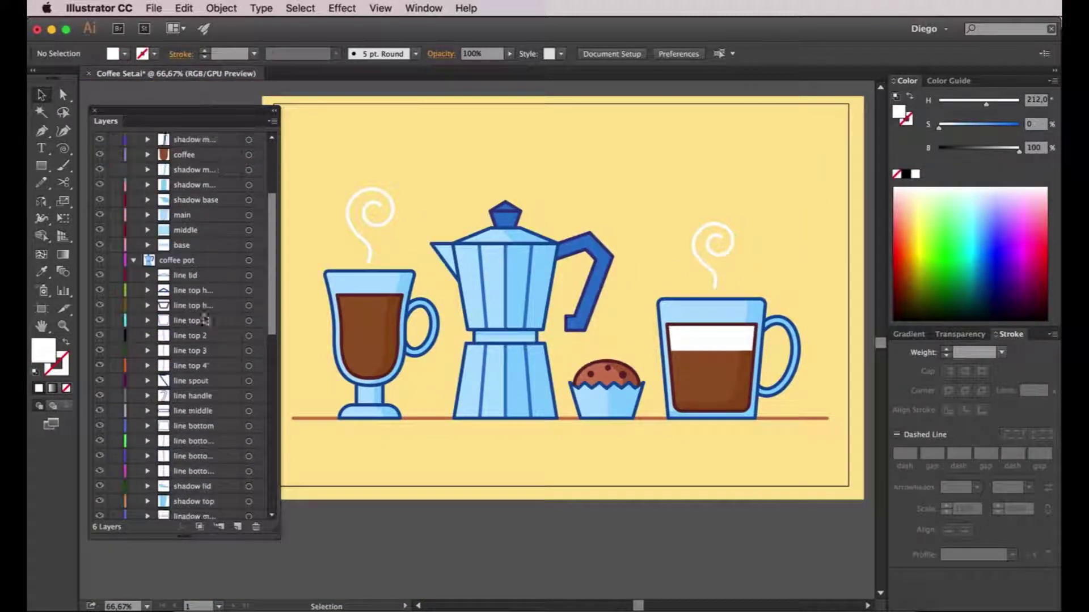
pyautogui.scroll(-13, 211, 336)
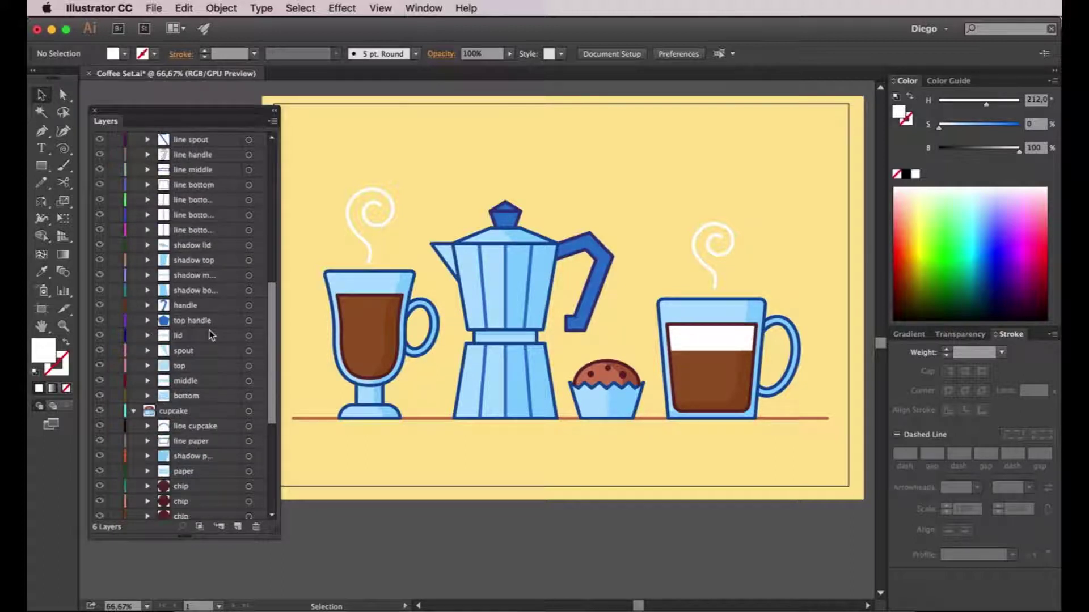
pyautogui.scroll(-1, 210, 336)
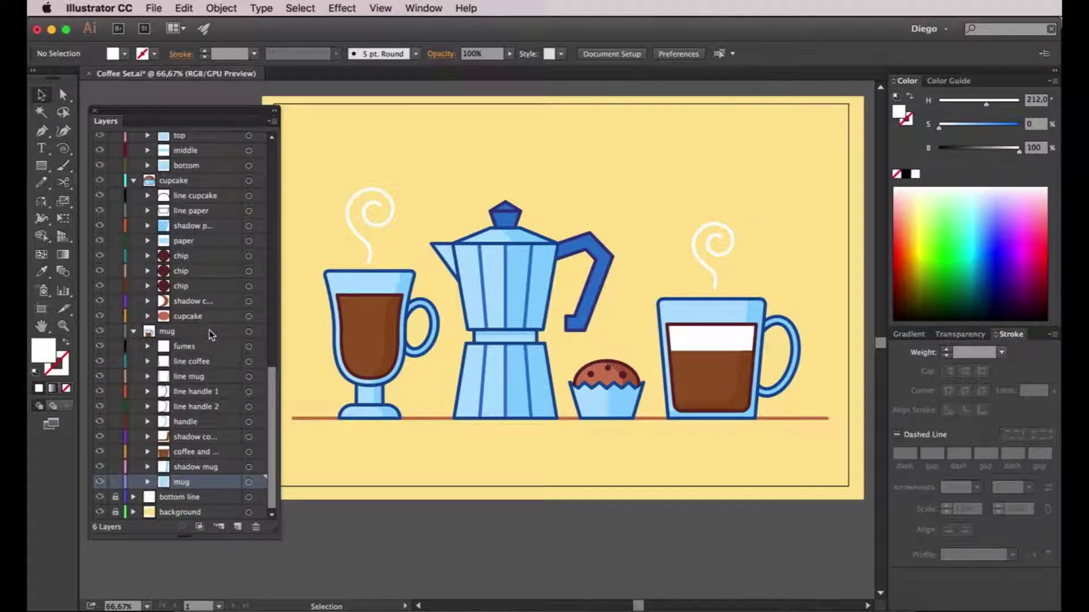
pyautogui.scroll(20, 210, 336)
pyautogui.scroll(4, 211, 335)
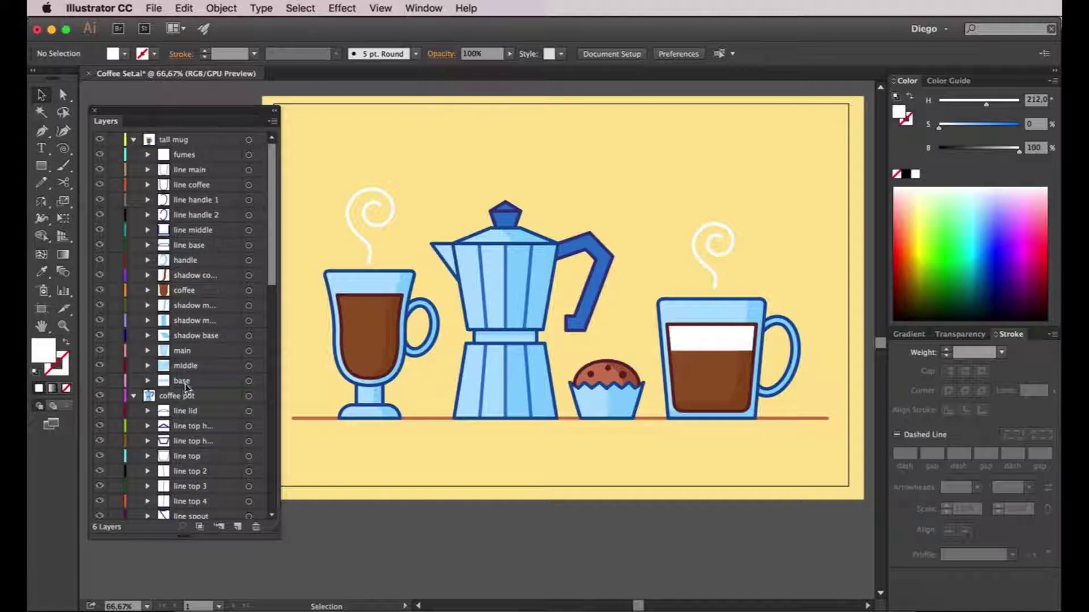
pyautogui.scroll(-10, 187, 388)
pyautogui.scroll(15, 187, 388)
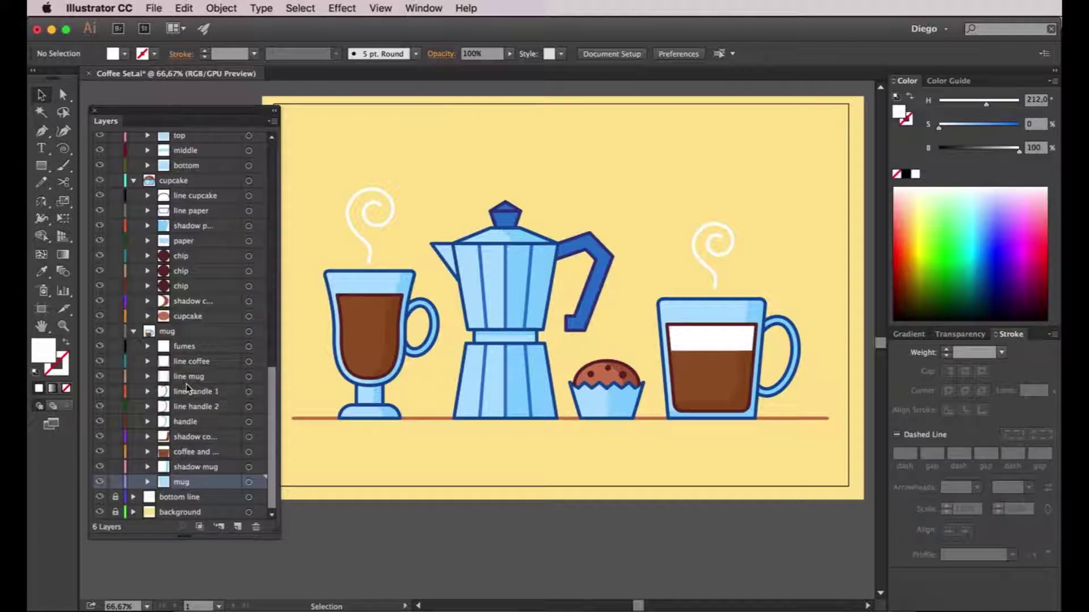
# Step: Move all the tall mug sublayers, from "fumes" to "base", out to the top level and delete the emptied "tall mug" layer
pyautogui.click(181, 154)
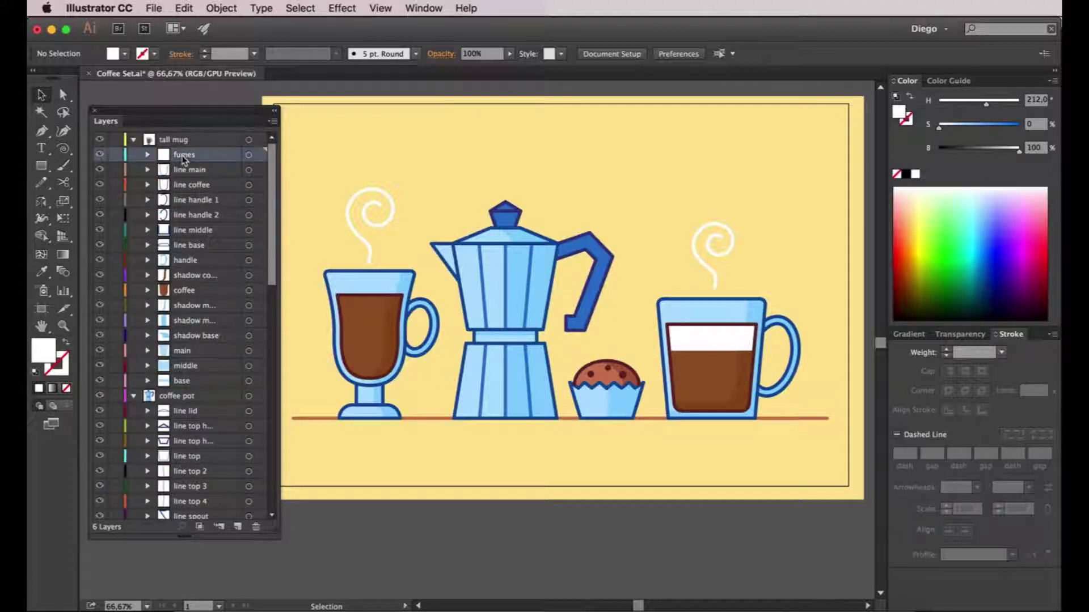
pyautogui.keyDown('shift'); pyautogui.click(185, 381); pyautogui.keyUp('shift')
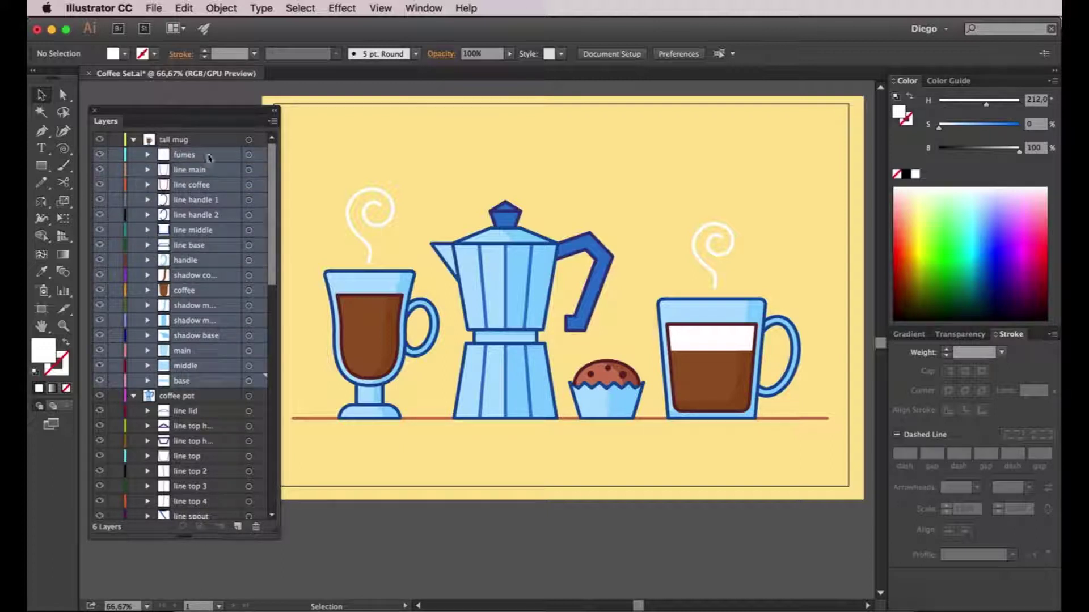
pyautogui.click(169, 158)
pyautogui.keyDown('shift'); pyautogui.click(185, 381); pyautogui.keyUp('shift')
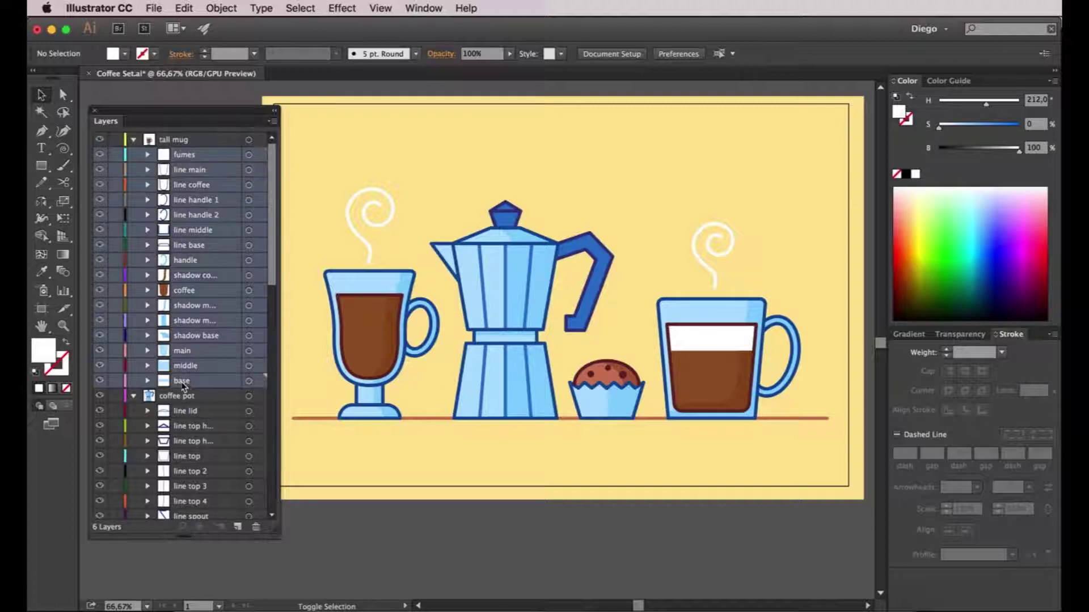
pyautogui.moveTo(169, 158); pyautogui.dragTo(178, 135)
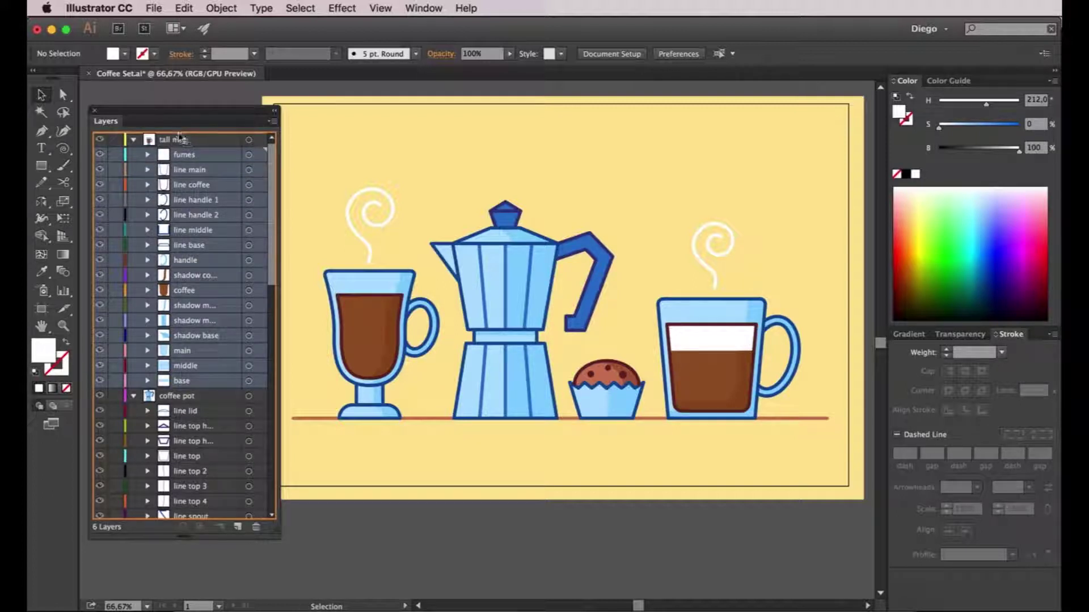
pyautogui.click(175, 375)
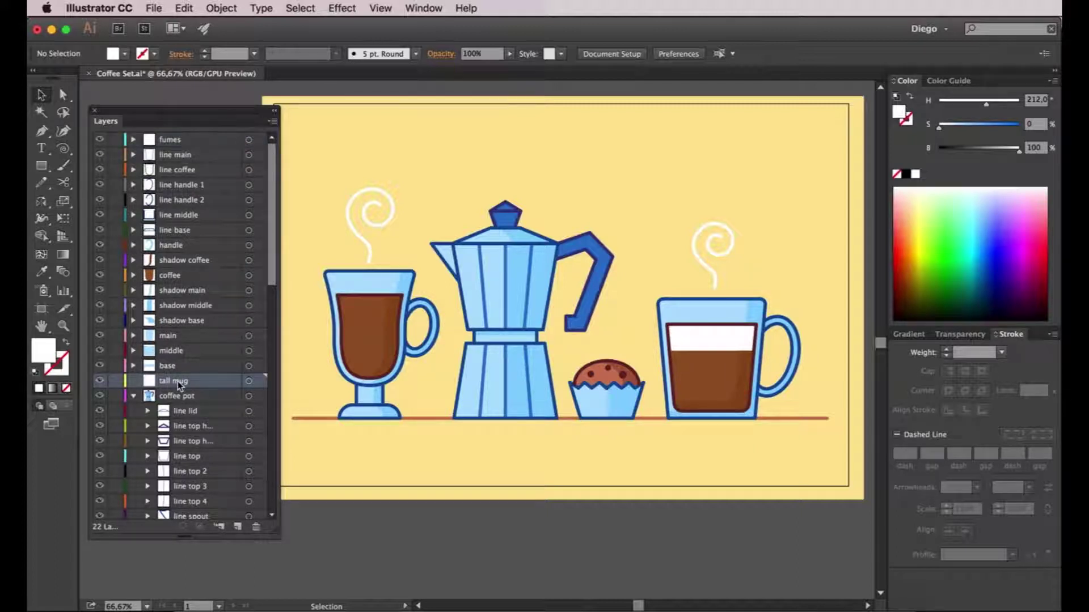
pyautogui.click(256, 527)
# Step: Move all the coffee pot sublayers, from "line lid" to "bottom", out to the top level and delete the emptied "coffee pot" layer
pyautogui.click(178, 400)
pyautogui.scroll(-10, 178, 400)
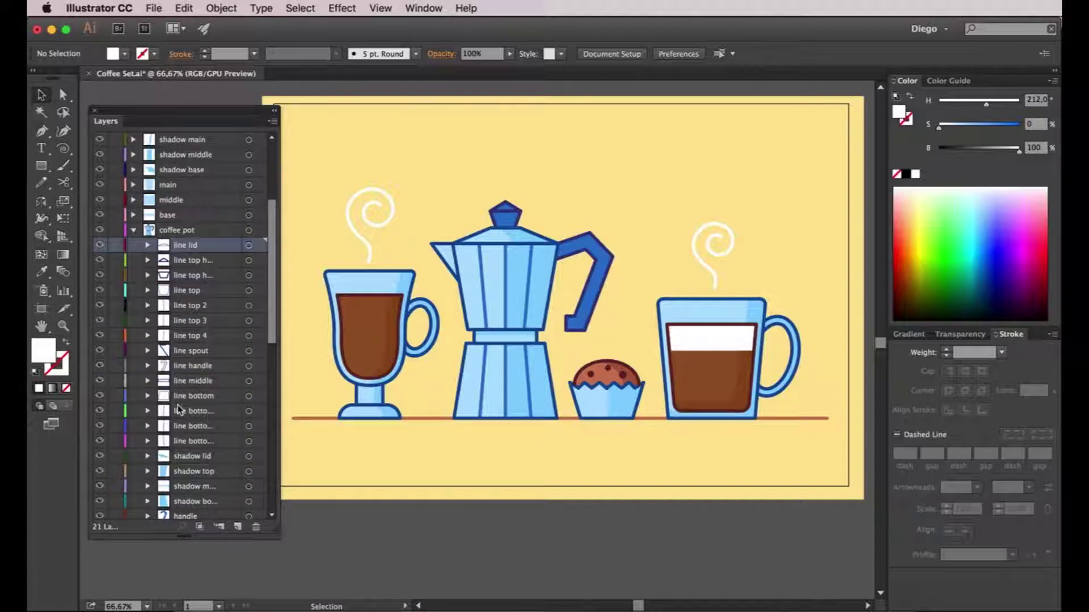
pyautogui.scroll(6, 178, 423)
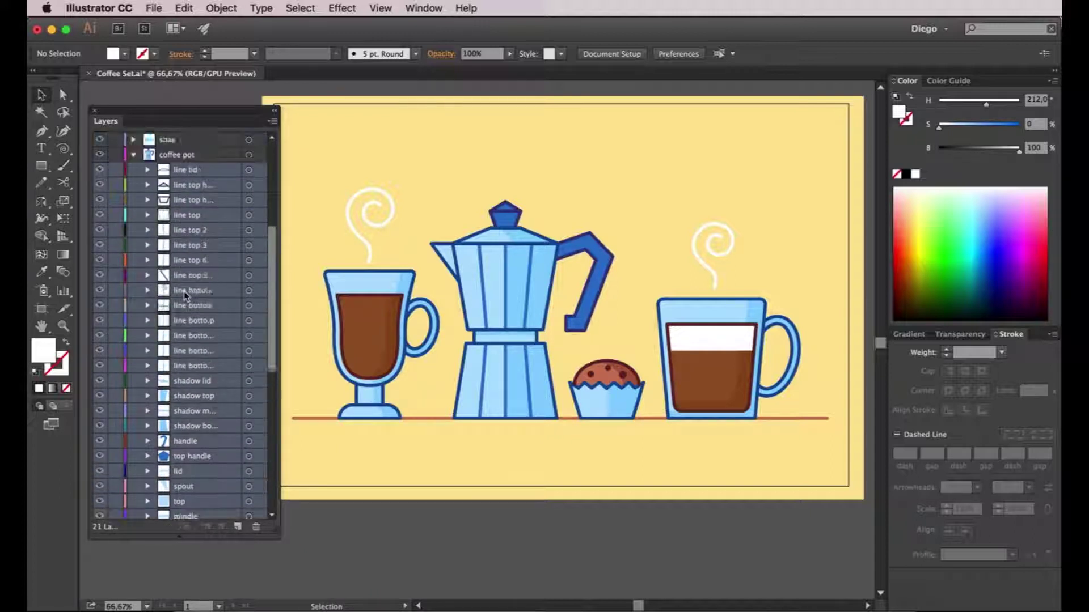
pyautogui.moveTo(169, 292)
pyautogui.mouseDown()
pyautogui.moveTo(181, 269)
pyautogui.moveTo(172, 271)
pyautogui.mouseUp()
pyautogui.scroll(-3, 195, 328)
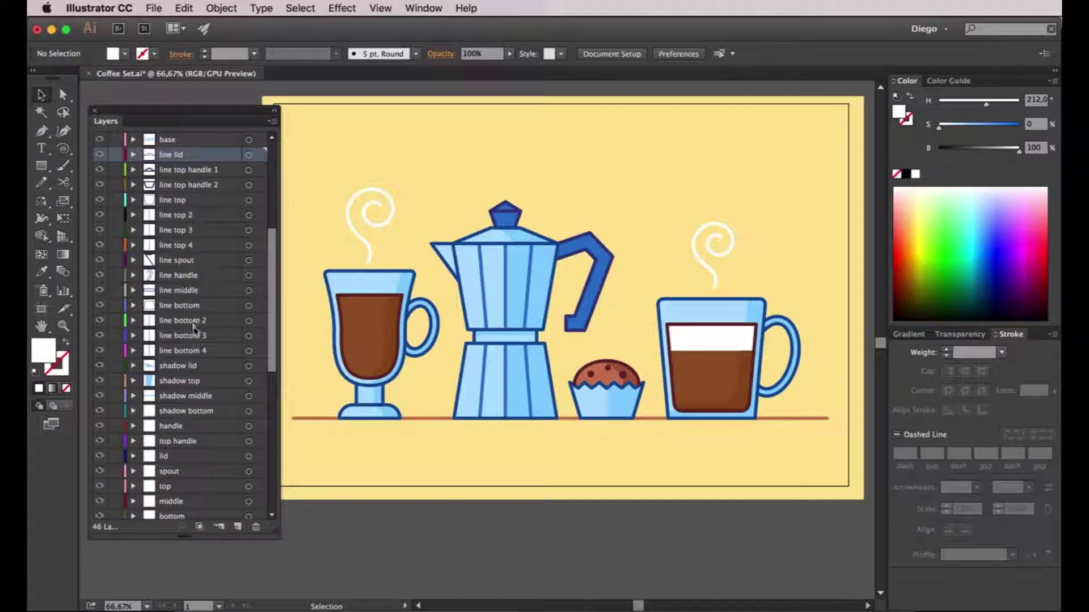
pyautogui.scroll(-3, 194, 328)
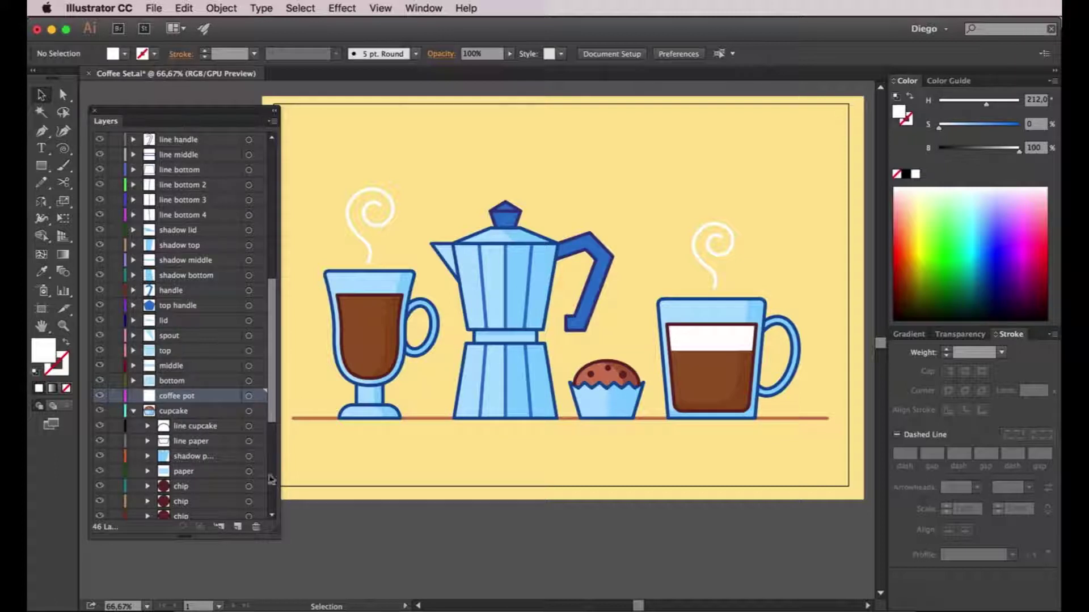
# Step: Move all the cupcake sublayers, from "line cupcake" to "cupcake", out to the top level and delete the emptied parent layer
pyautogui.click(193, 428)
pyautogui.scroll(-2, 193, 429)
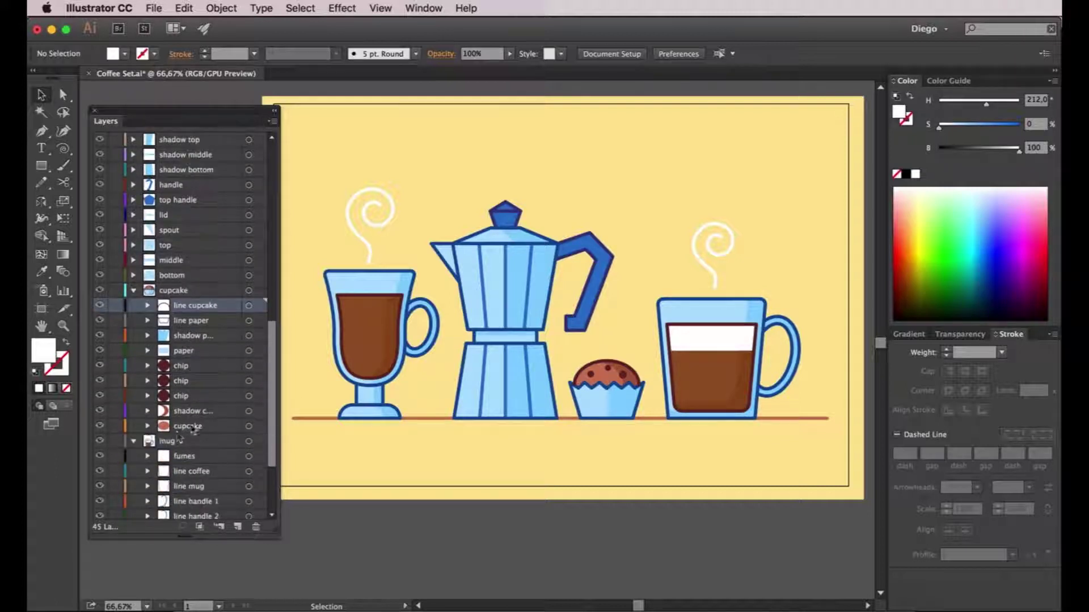
pyautogui.keyDown('shift'); pyautogui.click(190, 426); pyautogui.keyUp('shift')
pyautogui.moveTo(167, 307); pyautogui.dragTo(163, 282)
pyautogui.click(182, 426)
pyautogui.click(257, 530)
# Step: Move all the mug sublayers, from "fumes" to "mug", out to the top level and delete the emptied parent layer
pyautogui.click(180, 442)
pyautogui.scroll(-2, 177, 448)
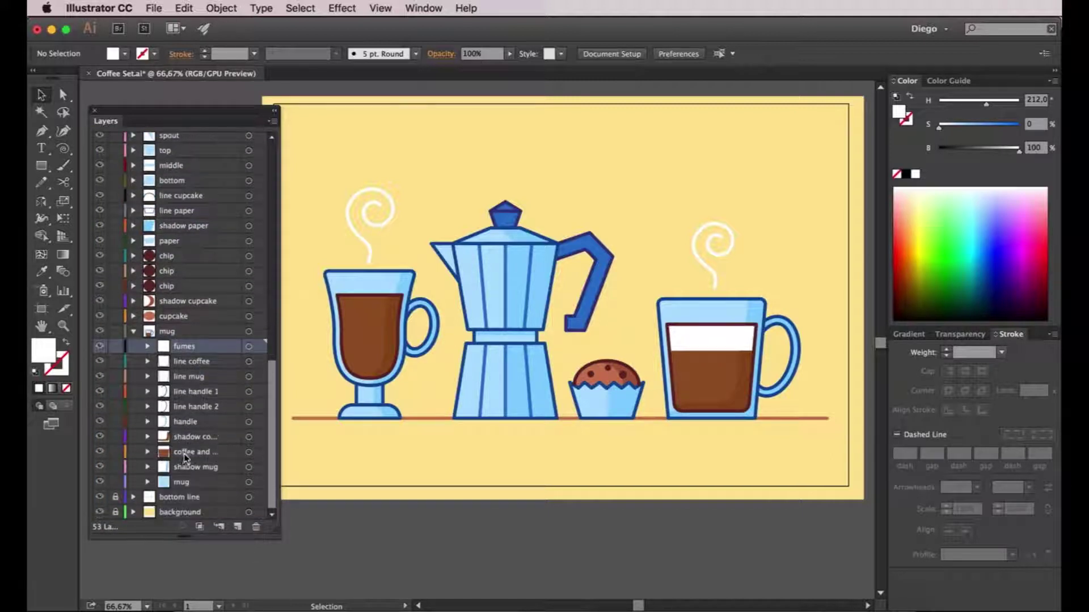
pyautogui.keyDown('shift'); pyautogui.click(174, 486); pyautogui.keyUp('shift')
pyautogui.moveTo(168, 349); pyautogui.dragTo(169, 339)
pyautogui.click(177, 483)
pyautogui.click(255, 528)
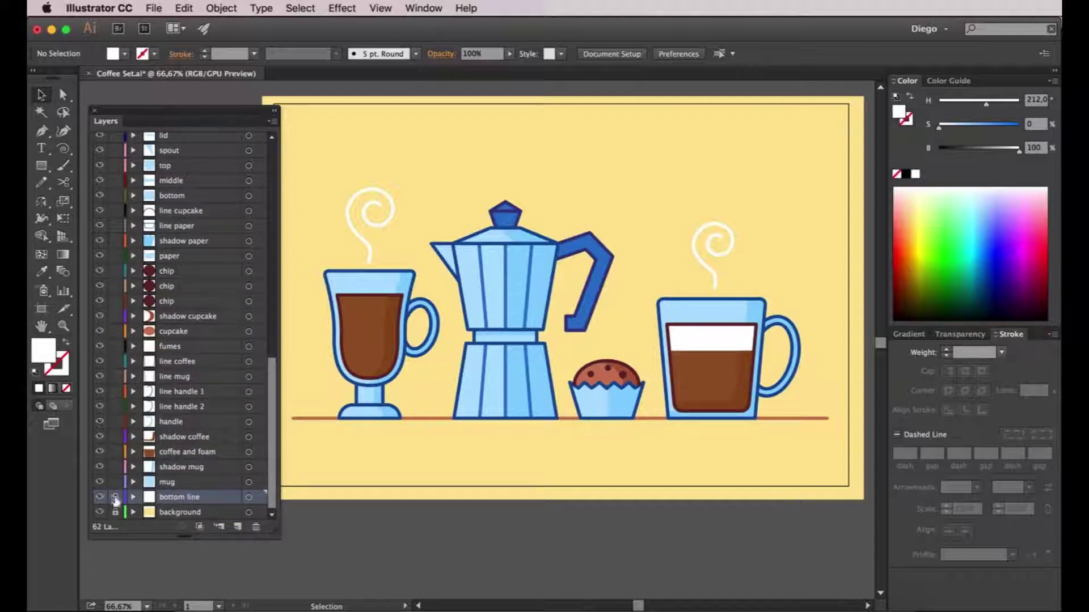
# Step: Check the flattened list of top-level layers and save the Coffee Set.ai document
pyautogui.scroll(2, 206, 448)
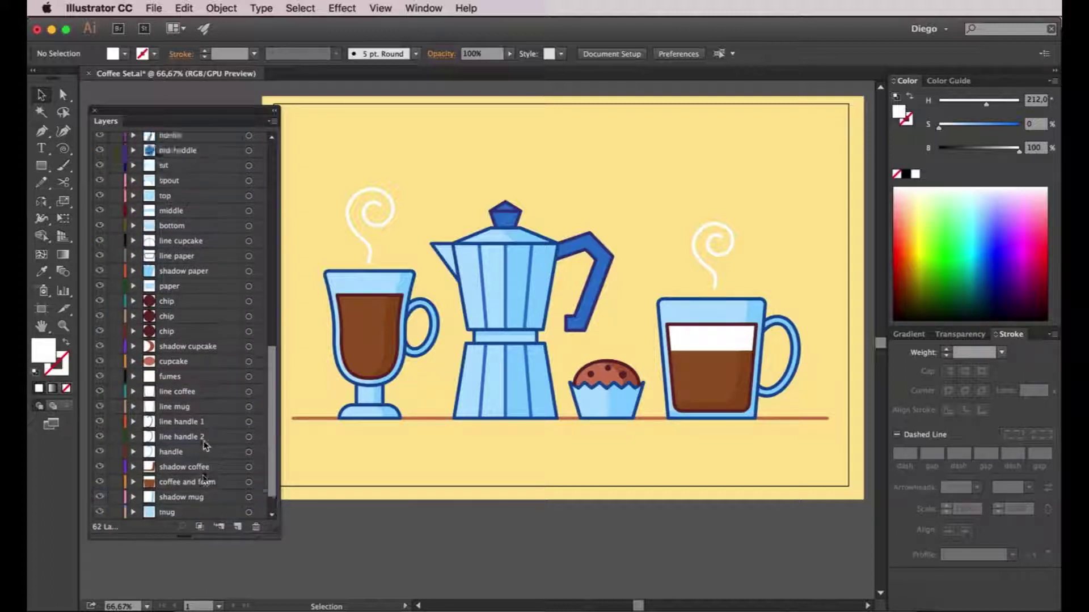
pyautogui.scroll(15, 206, 446)
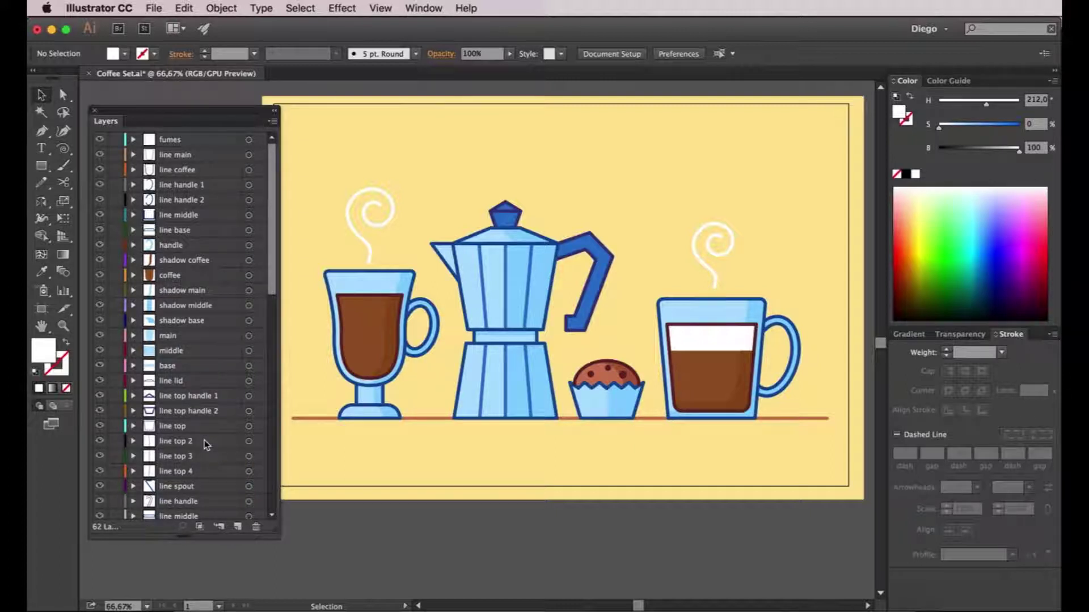
pyautogui.press('super')
pyautogui.press('super+s')
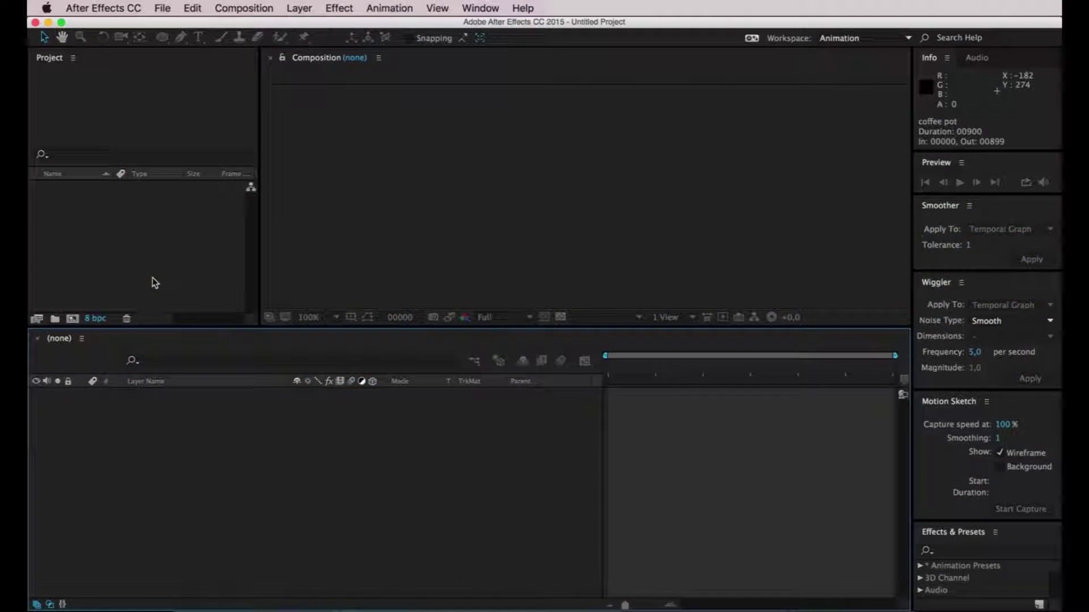
# Step: Switch to After Effects and import Coffee Set.ai from the "files" folder as a Composition
pyautogui.click(155, 282)
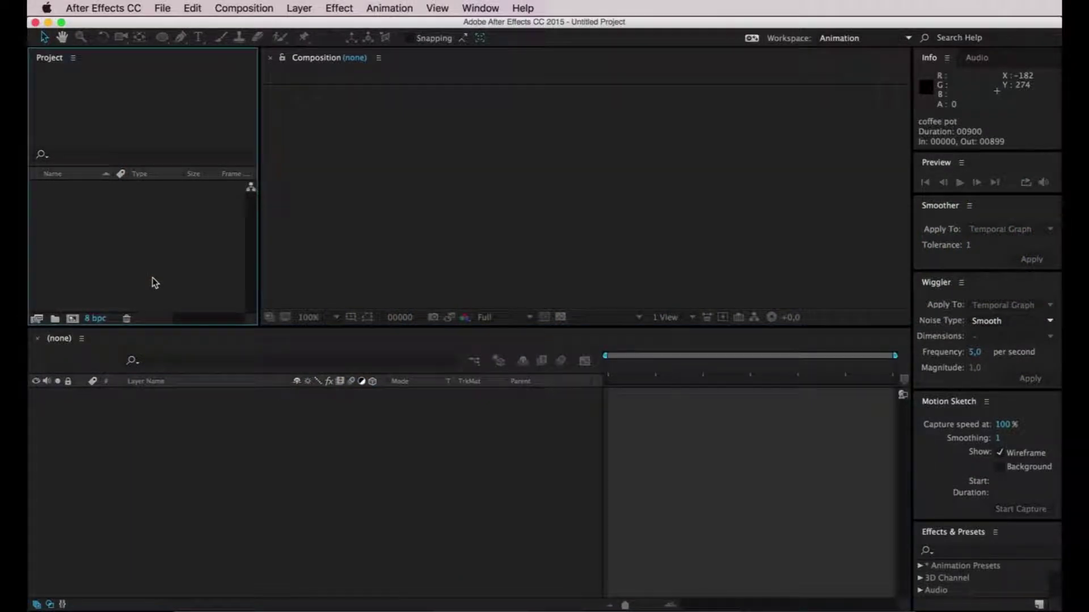
pyautogui.click(163, 11)
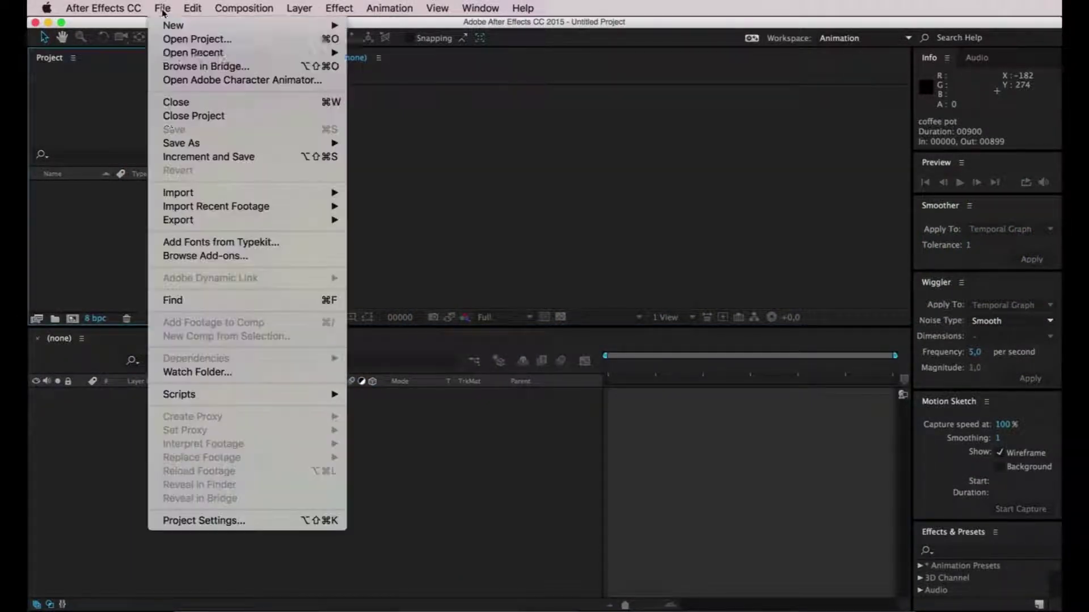
pyautogui.moveTo(255, 193)
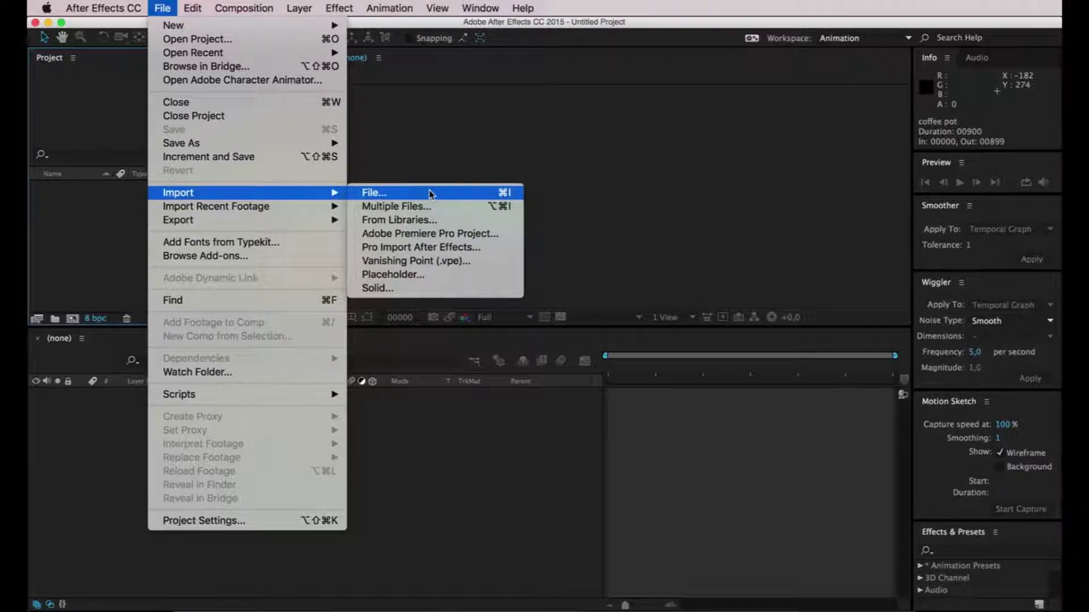
pyautogui.click(431, 194)
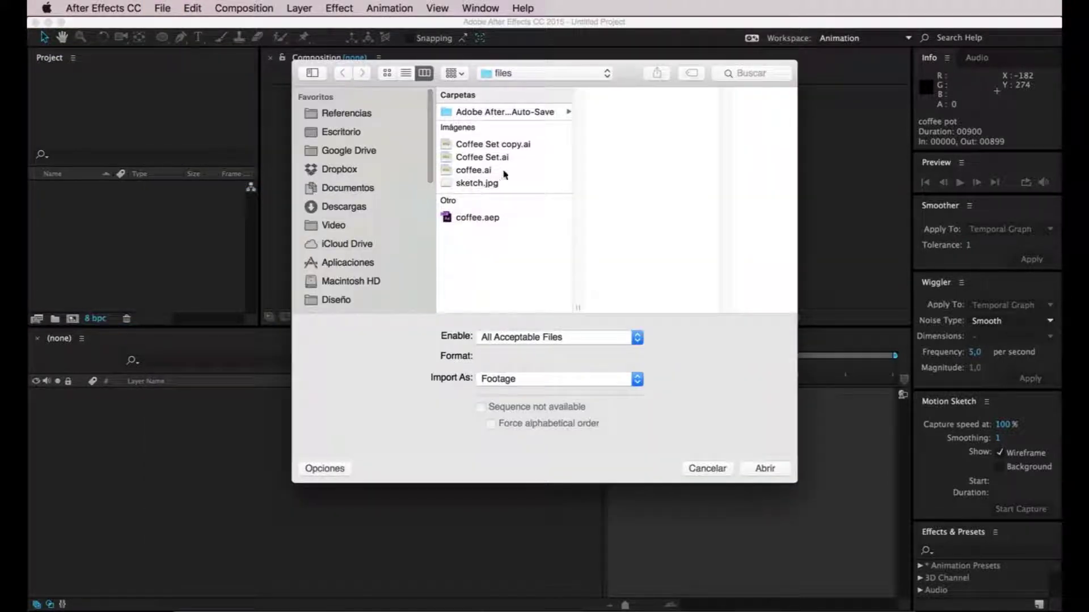
pyautogui.click(502, 158)
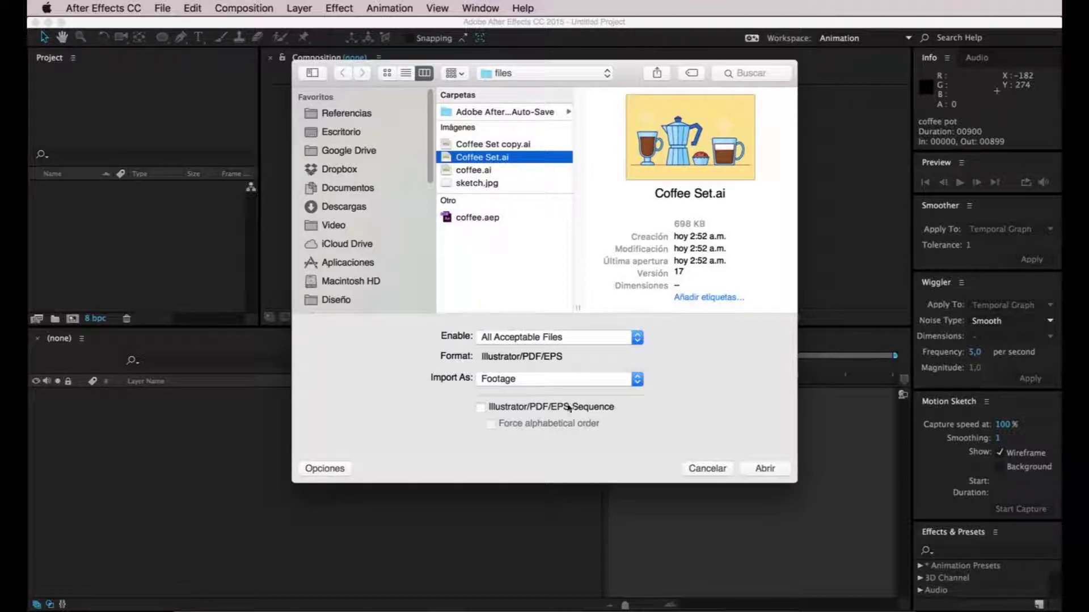
pyautogui.click(502, 380)
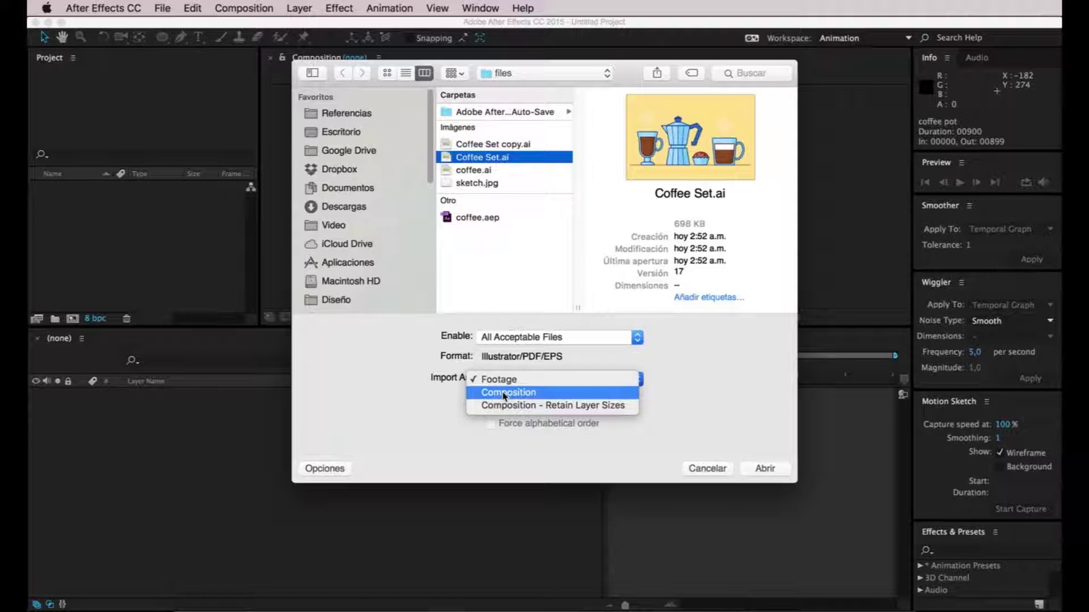
pyautogui.click(504, 394)
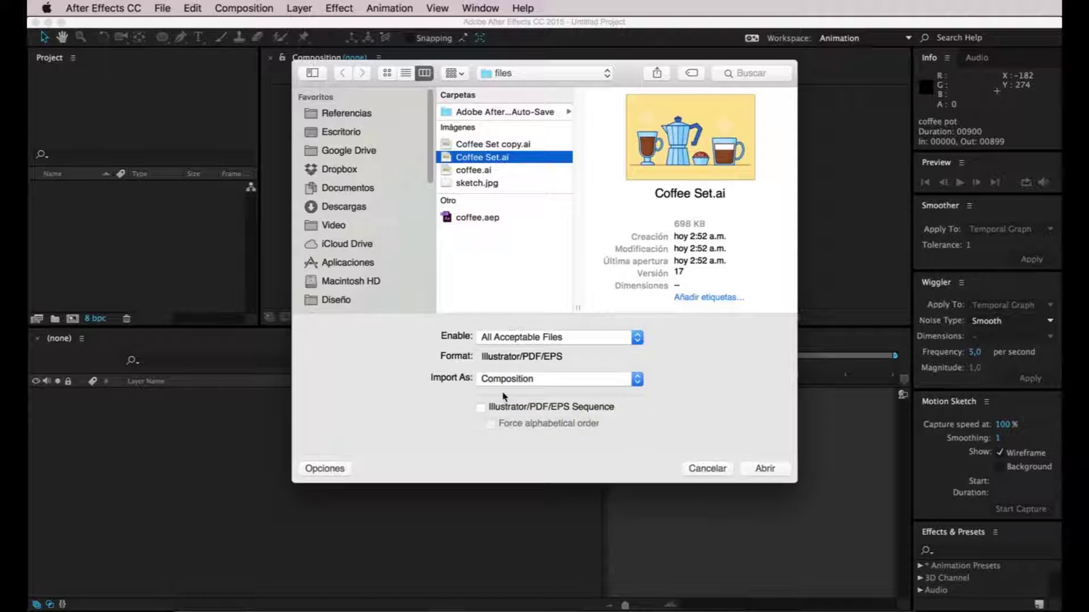
pyautogui.click(772, 475)
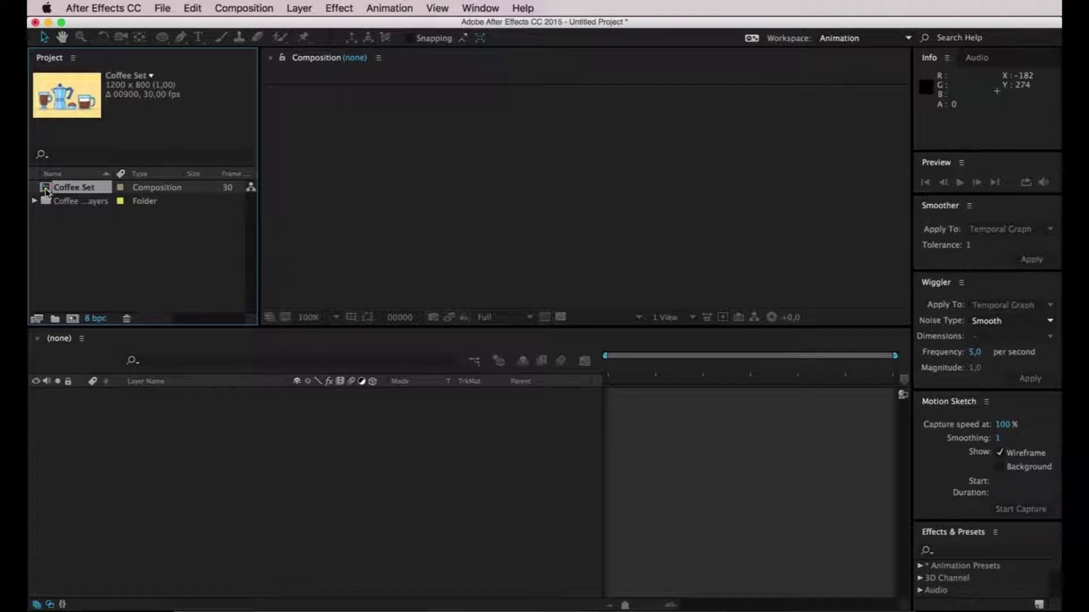
# Step: Open the imported Coffee Set composition and look through its layers
pyautogui.doubleClick(45, 191)
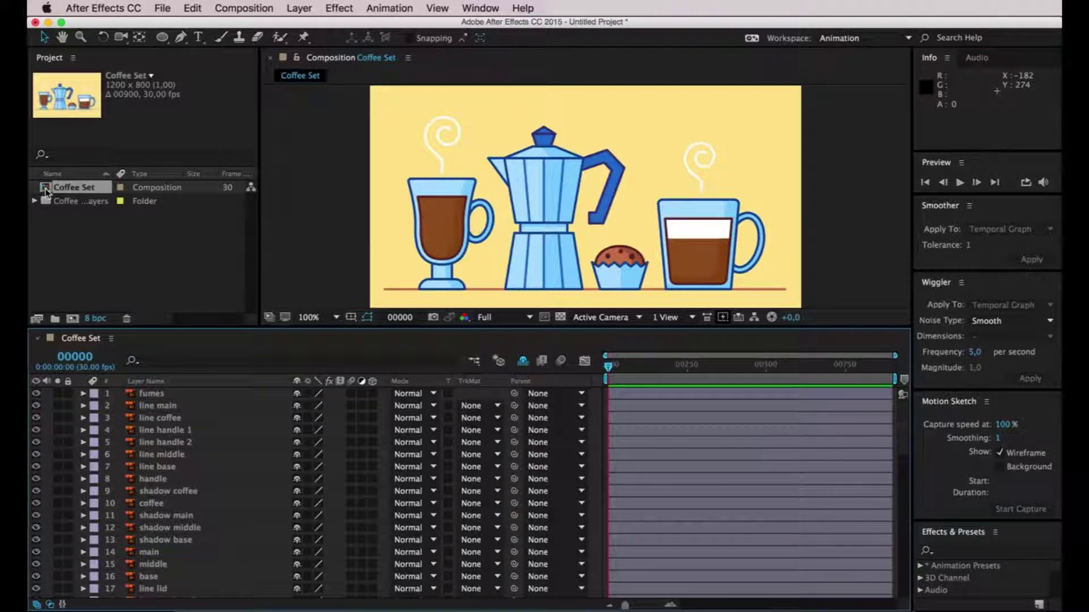
pyautogui.scroll(-8, 280, 441)
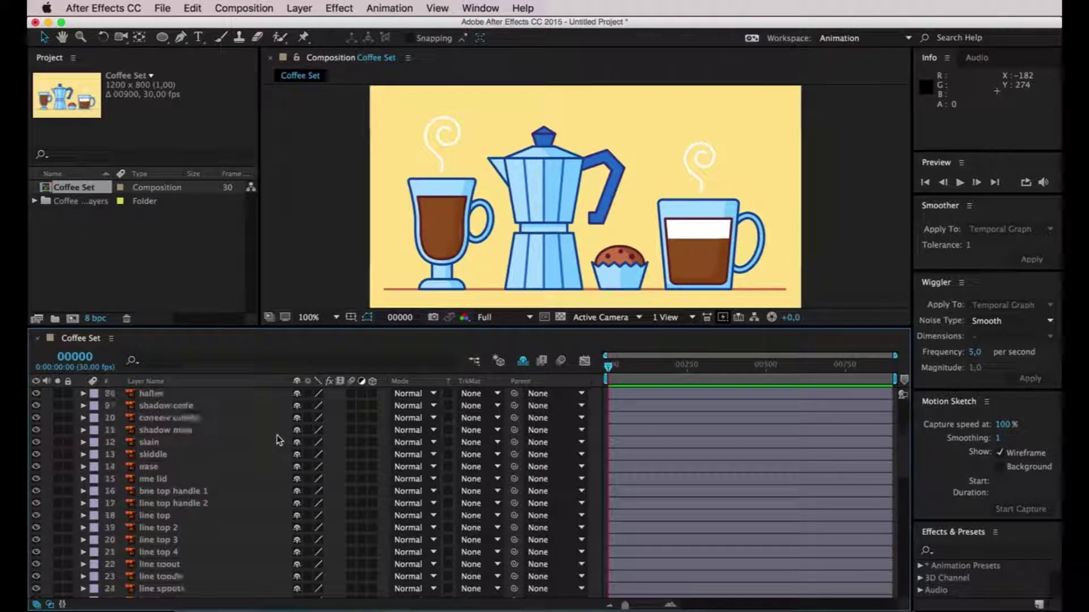
pyautogui.scroll(-5, 279, 440)
pyautogui.scroll(15, 278, 441)
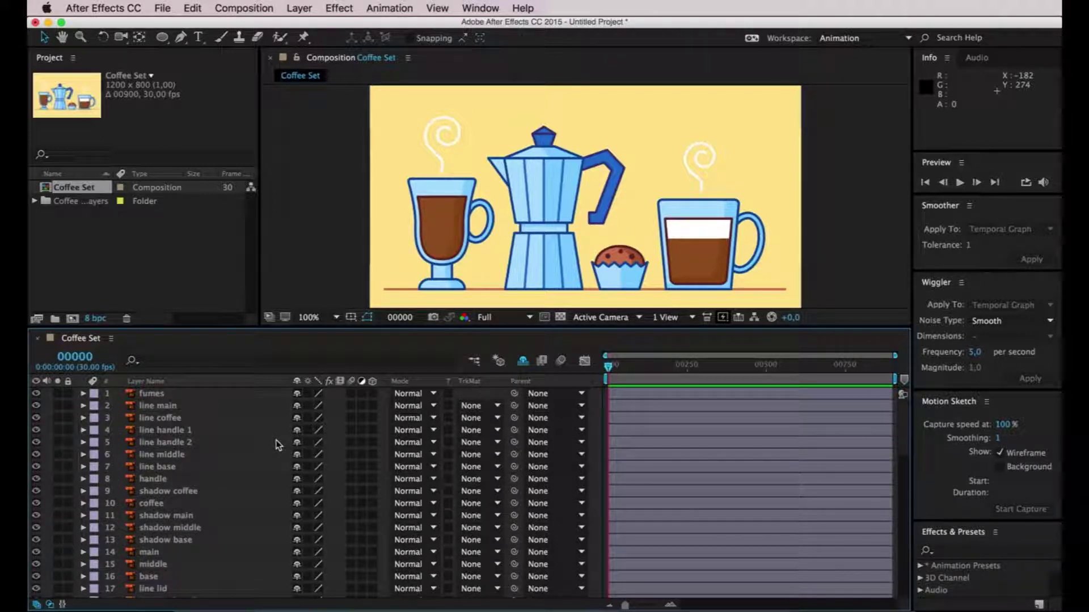
# Step: Convert all the composition's layers, from "fumes" to "background", into shape layers with Create Shapes from Vector Layer
pyautogui.click(190, 393)
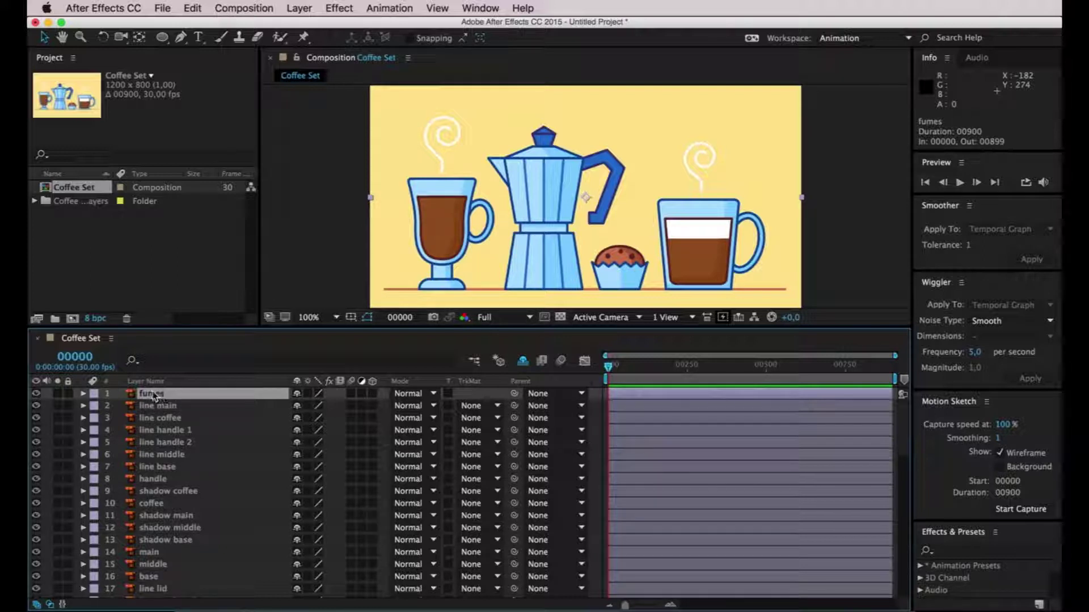
pyautogui.scroll(-15, 165, 409)
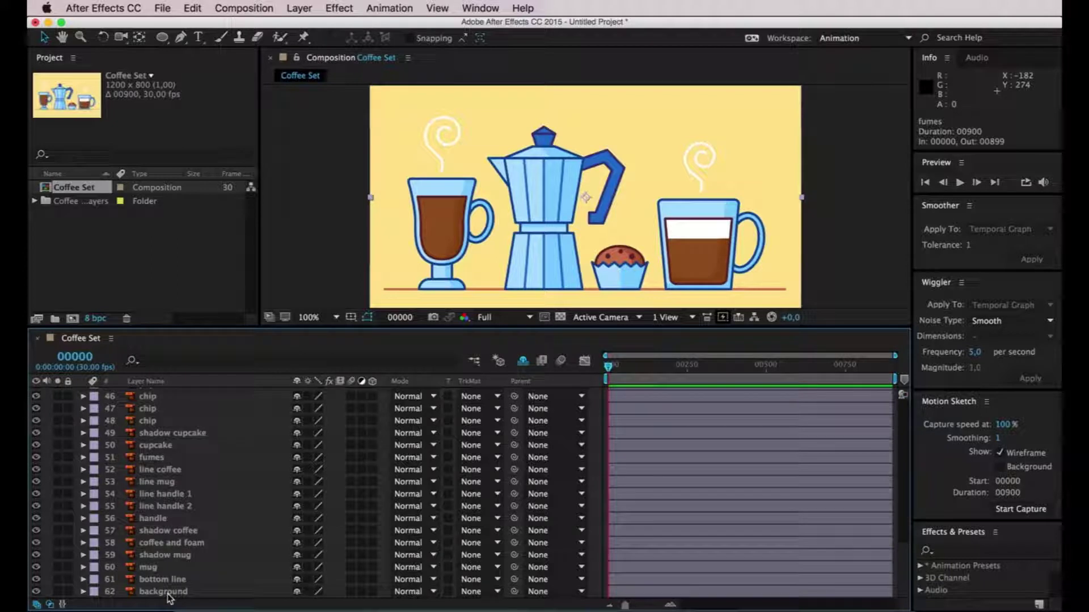
pyautogui.keyDown('shift'); pyautogui.click(169, 593); pyautogui.keyUp('shift')
pyautogui.scroll(15, 187, 522)
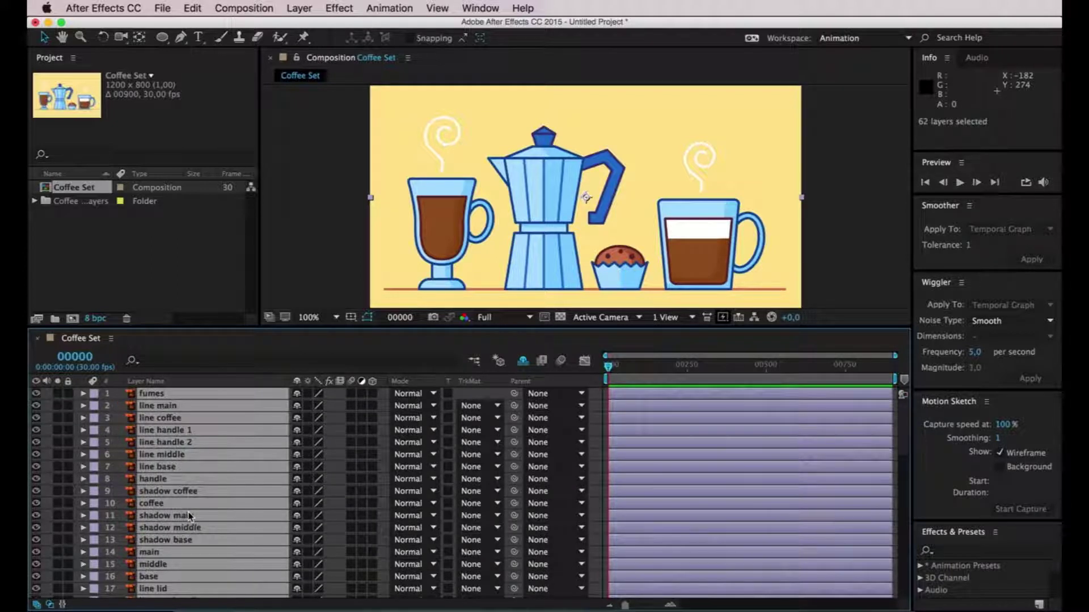
pyautogui.scroll(-15, 199, 499)
pyautogui.rightClick(210, 476)
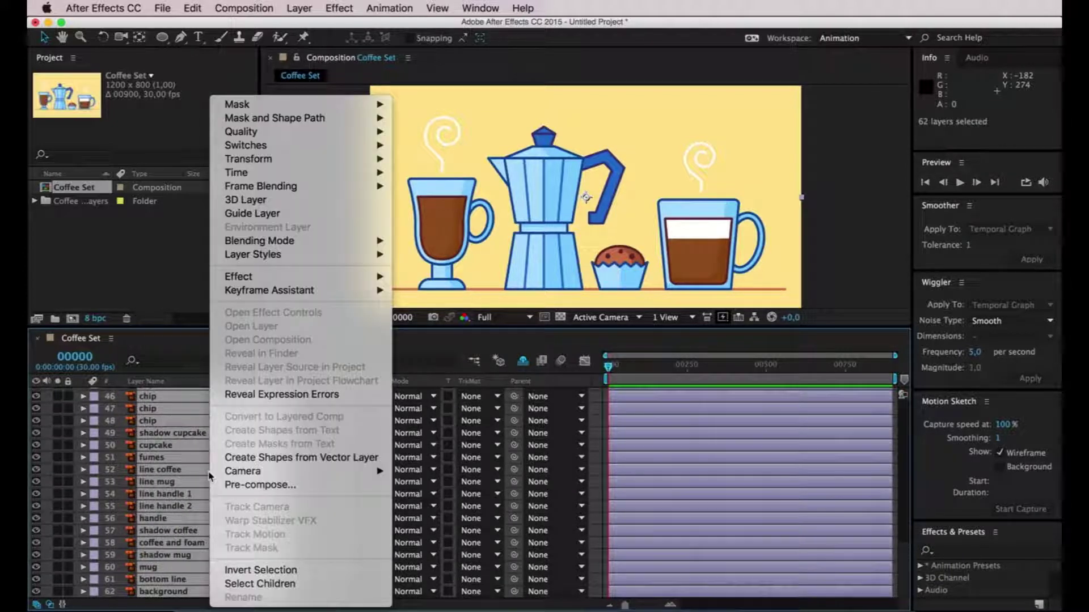
pyautogui.click(248, 461)
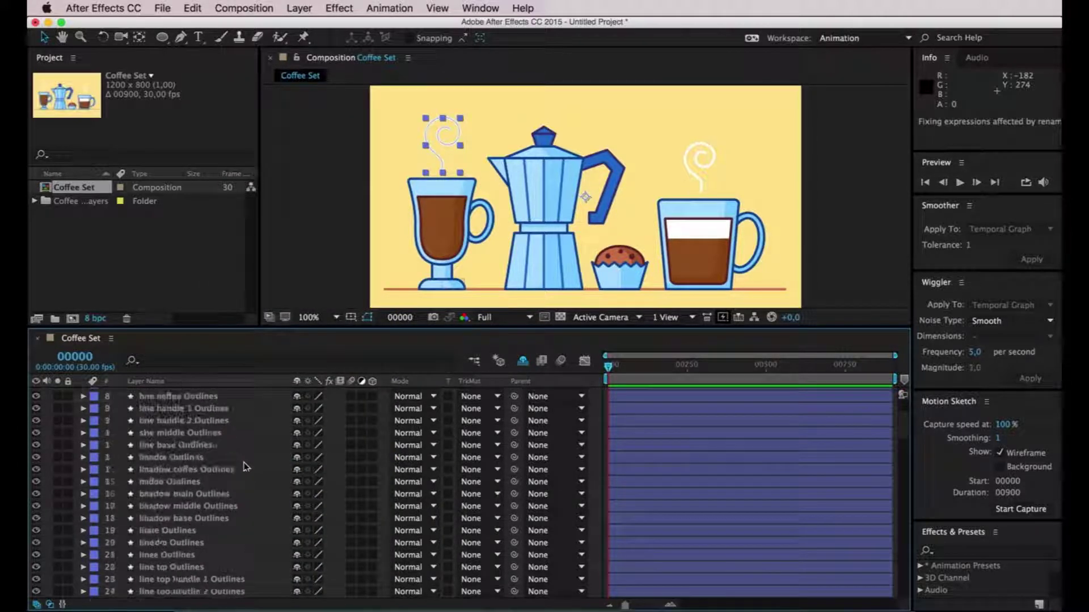
# Step: Examine the new "Outlines" shape layers and the original Illustrator layers stacked below them, starting at "fumes"
pyautogui.scroll(-15, 245, 466)
pyautogui.click(163, 481)
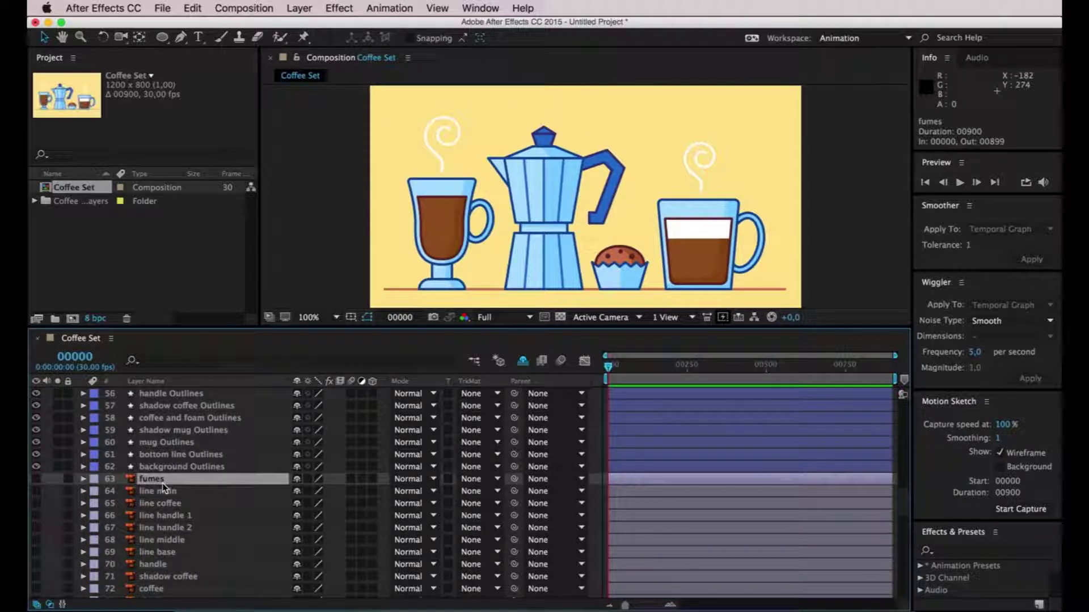
pyautogui.scroll(-16, 163, 487)
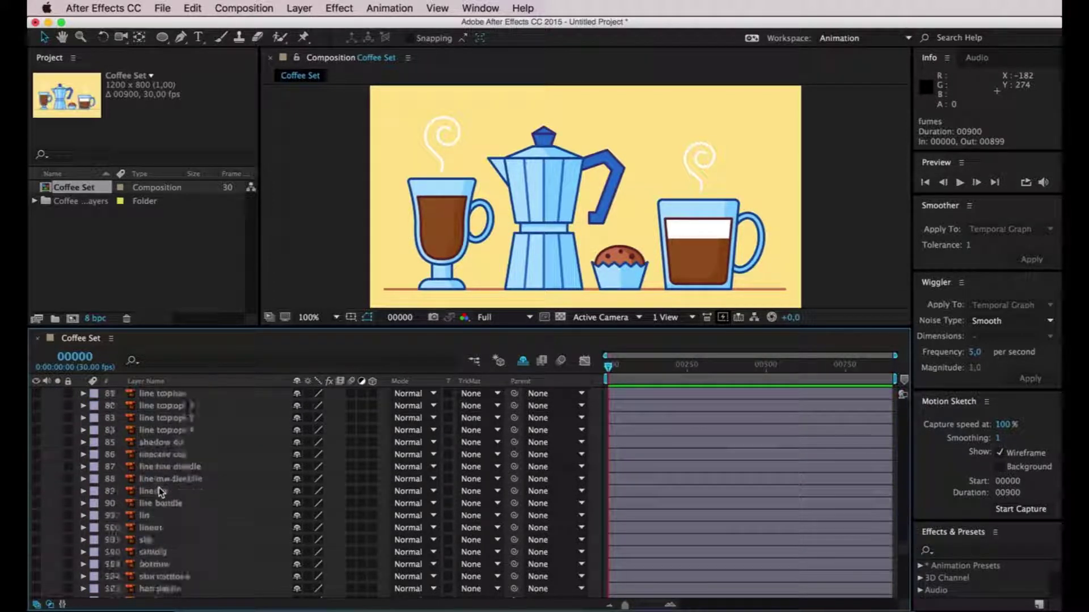
pyautogui.scroll(20, 160, 494)
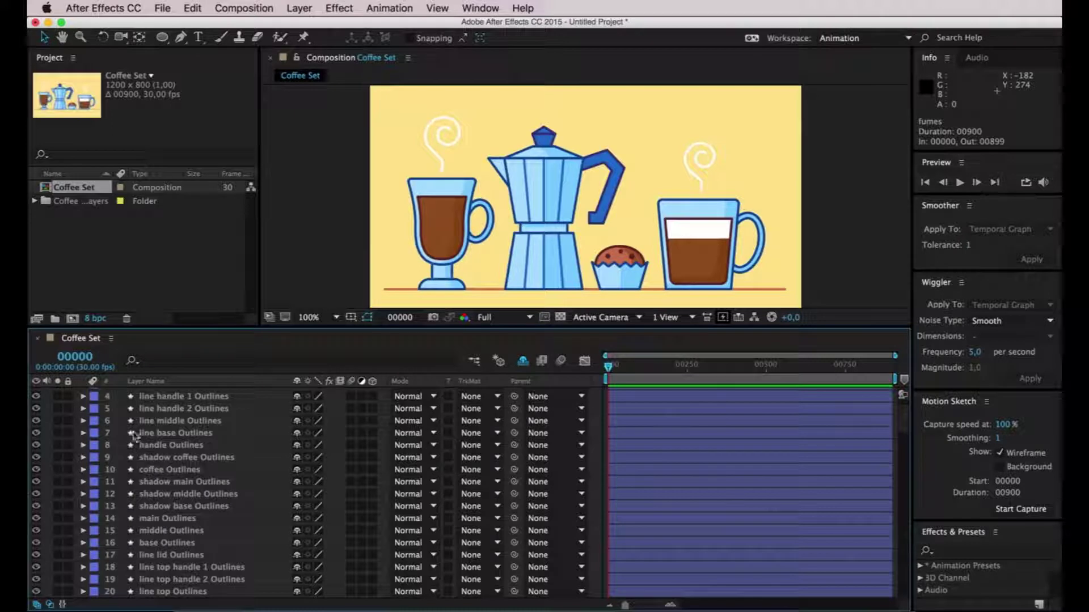
pyautogui.scroll(1, 187, 475)
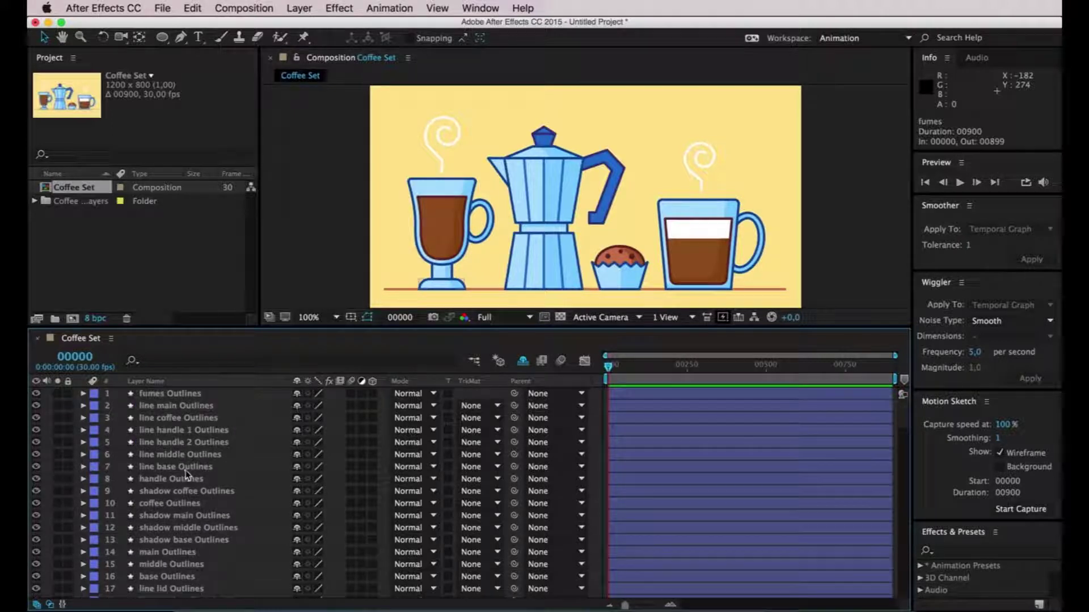
pyautogui.scroll(-5, 187, 476)
pyautogui.scroll(-5, 186, 481)
pyautogui.scroll(10, 186, 480)
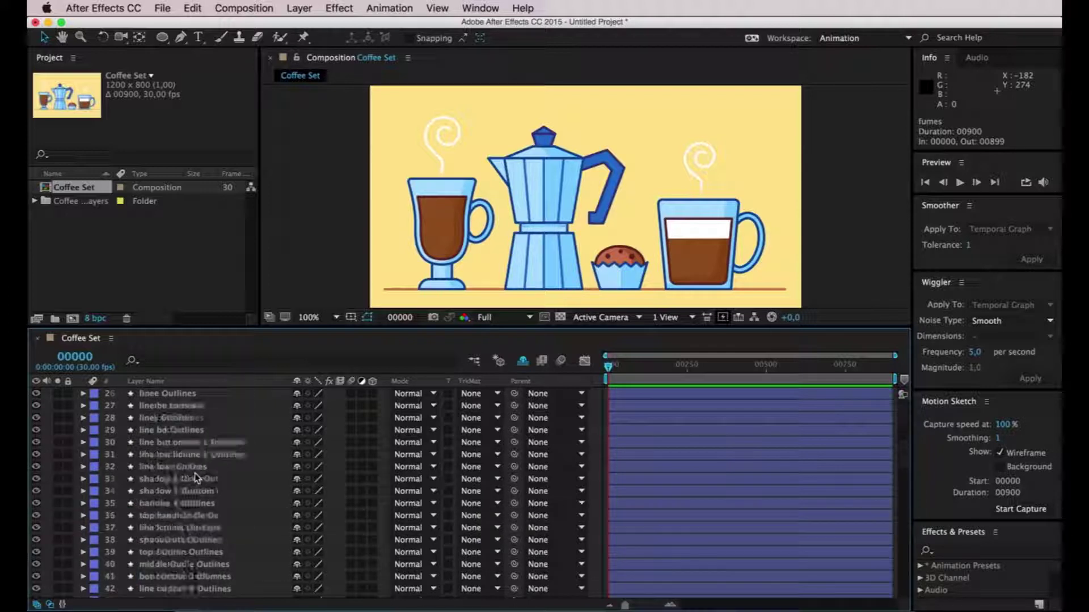
# Step: Try to reshape the tall mug's fumes outline by moving the lower end point of its path with the Pen tool
pyautogui.press('.')
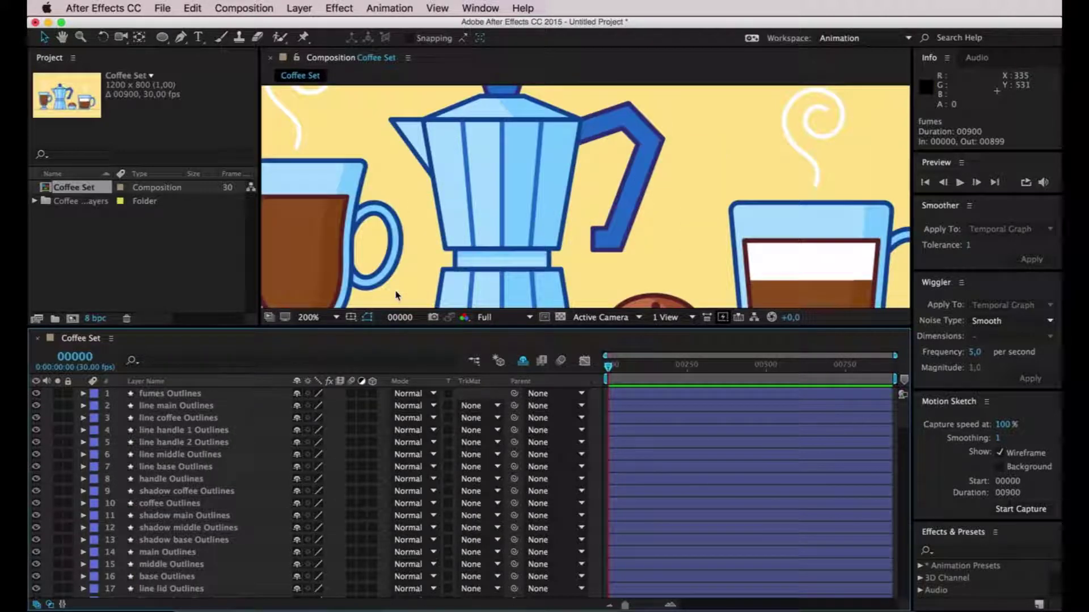
pyautogui.press('space')
pyautogui.moveTo(396, 218); pyautogui.dragTo(525, 317)
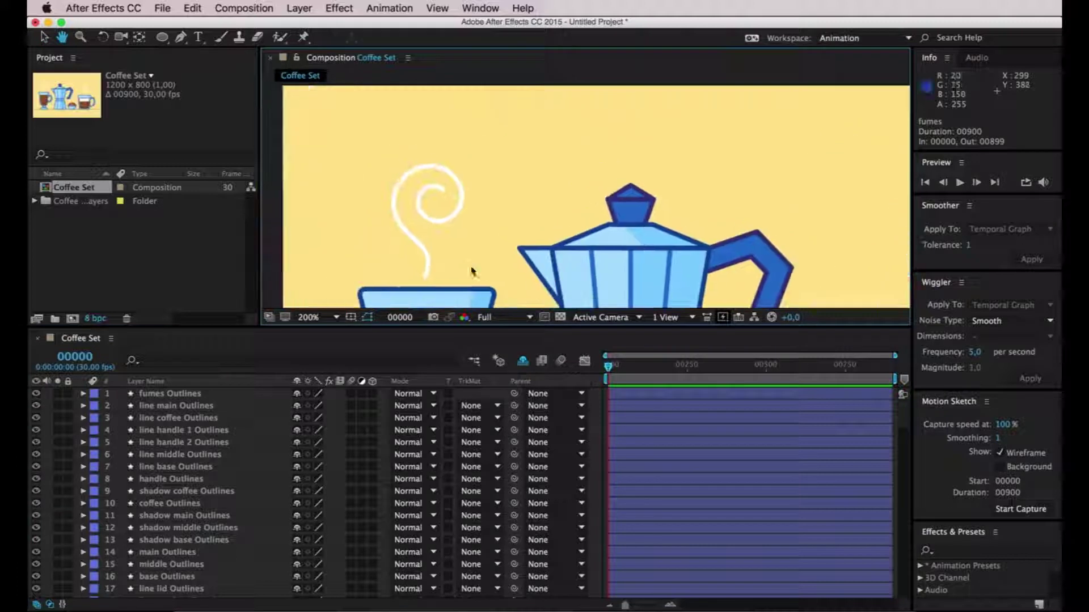
pyautogui.click(178, 390)
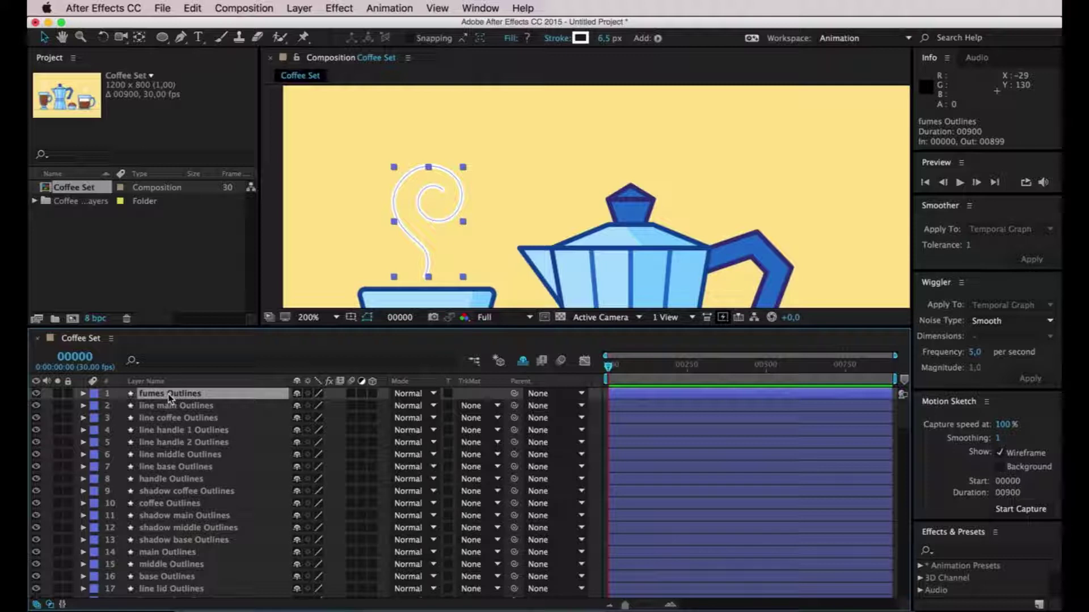
pyautogui.click(181, 37)
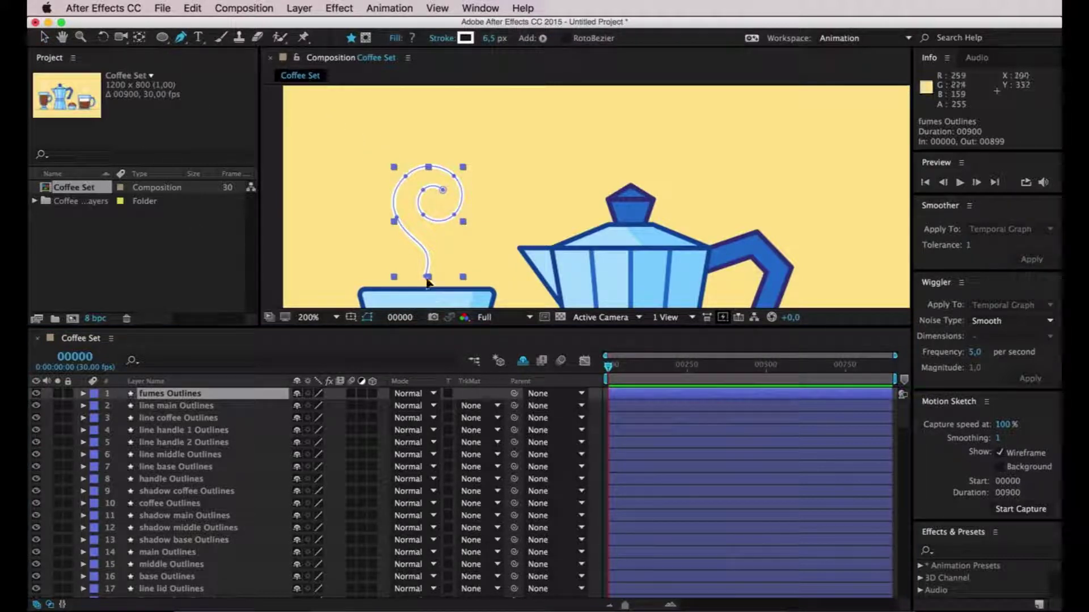
pyautogui.moveTo(428, 277); pyautogui.dragTo(485, 287)
# Step: Undo the path edits on the tall mug's fumes outline and deselect the layer
pyautogui.press('super+z')
pyautogui.press('super+z')
pyautogui.press('super+z')
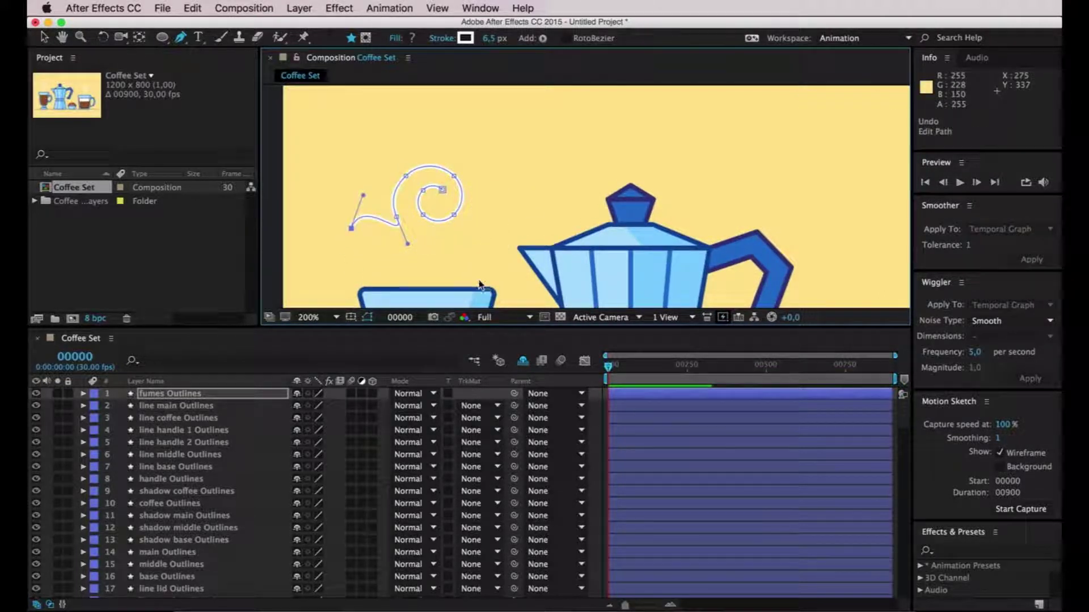
pyautogui.press(',')
pyautogui.press('v')
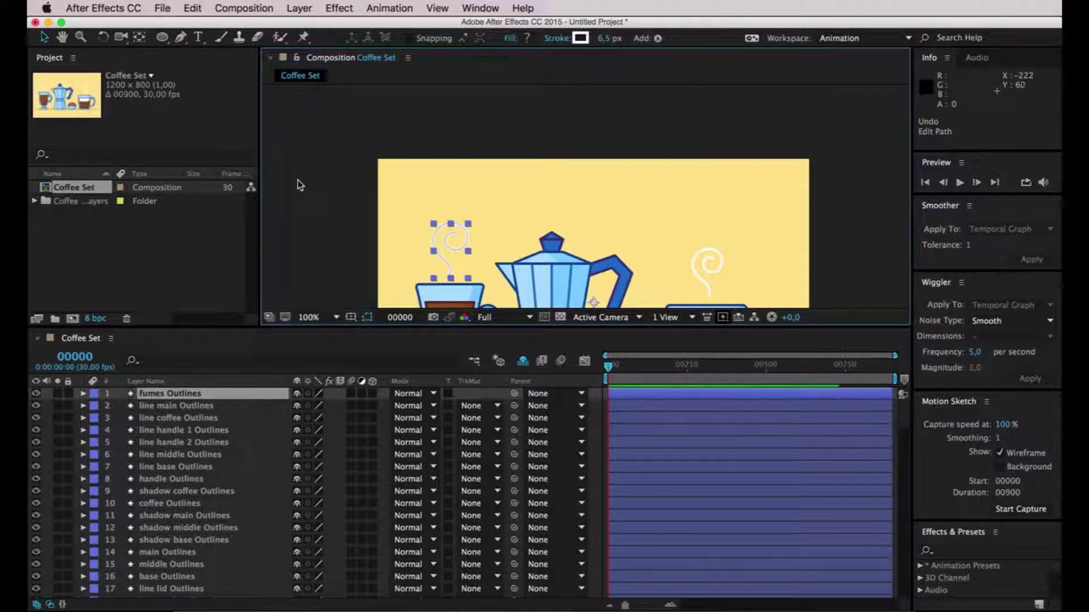
pyautogui.click(299, 182)
pyautogui.press('h')
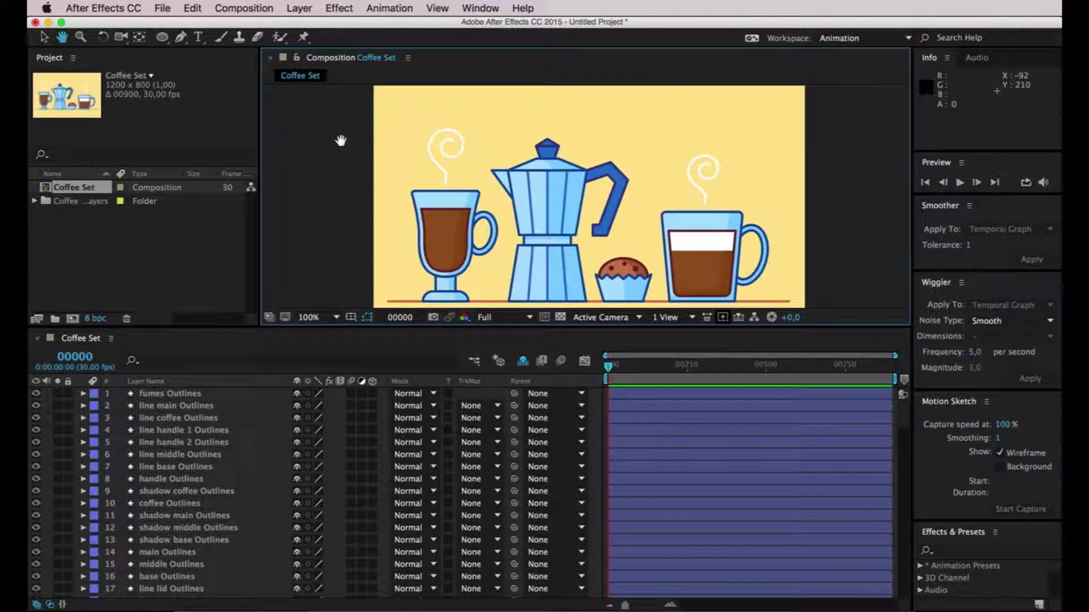
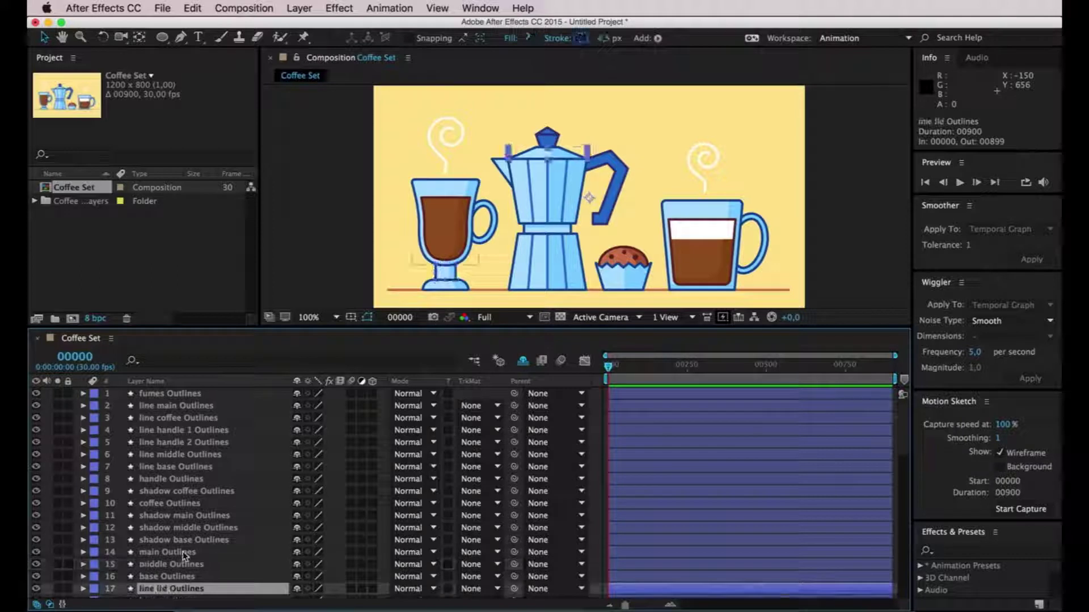
# Step: Pre-compose the layers from "fumes Outlines" to "base Outlines" as "Tall Mug", moving all attributes into the new composition
pyautogui.click(170, 578)
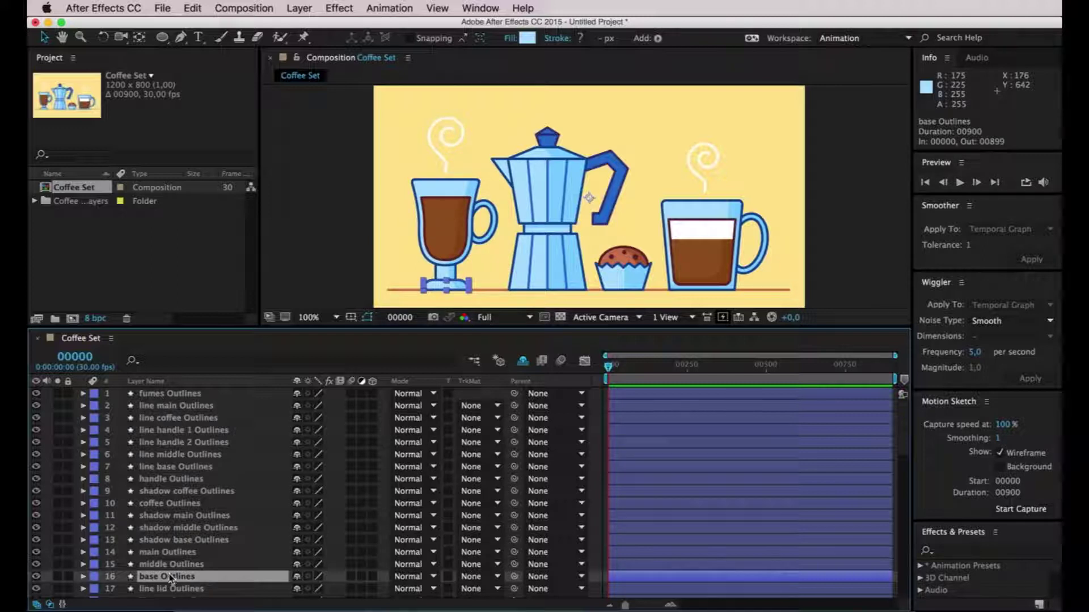
pyautogui.keyDown('shift'); pyautogui.click(164, 393); pyautogui.keyUp('shift')
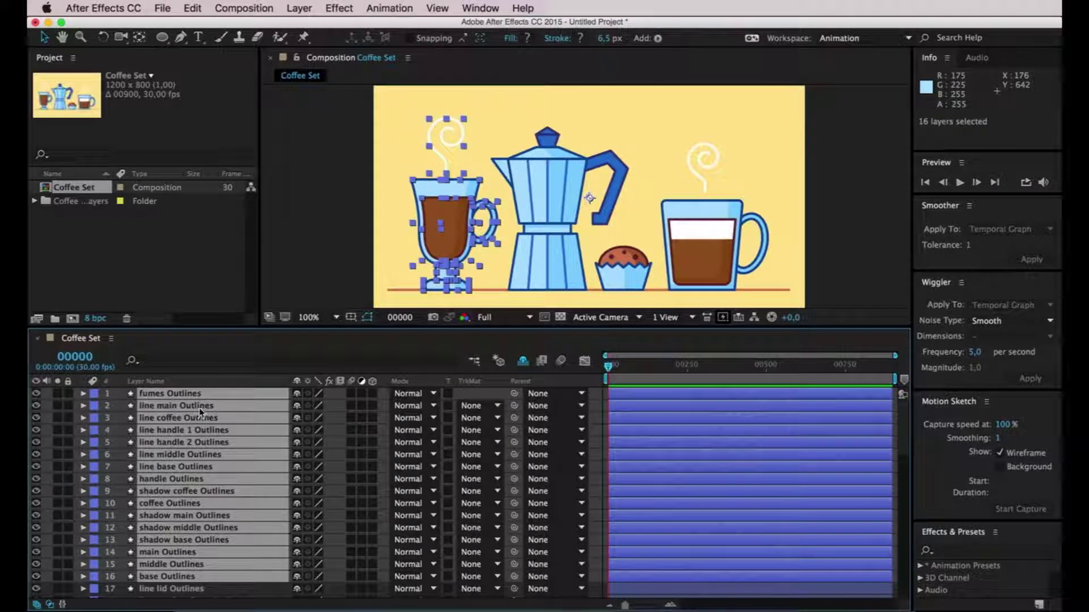
pyautogui.rightClick(217, 408)
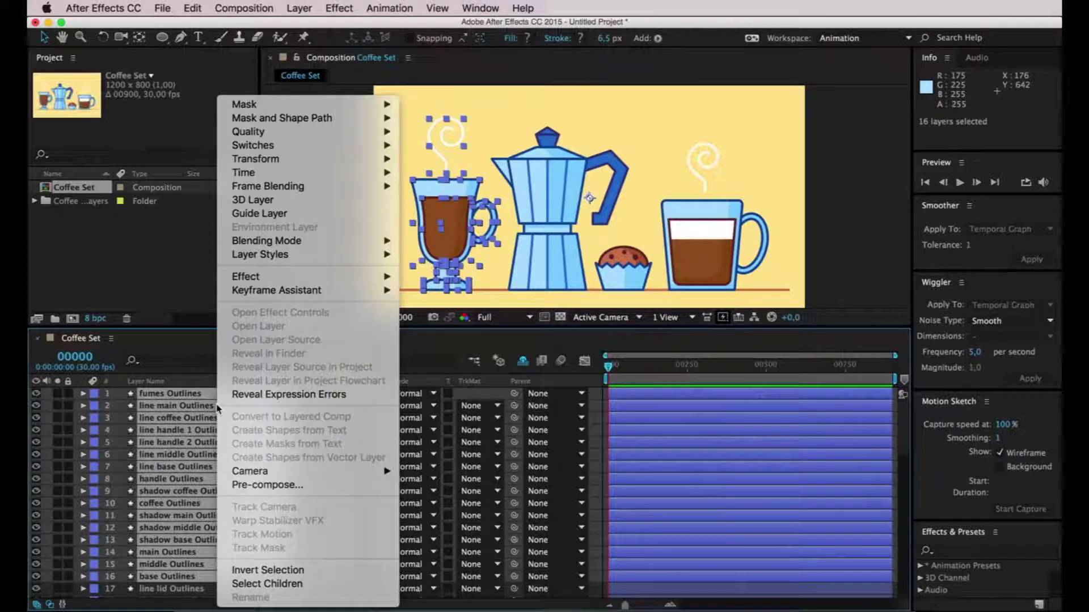
pyautogui.click(250, 485)
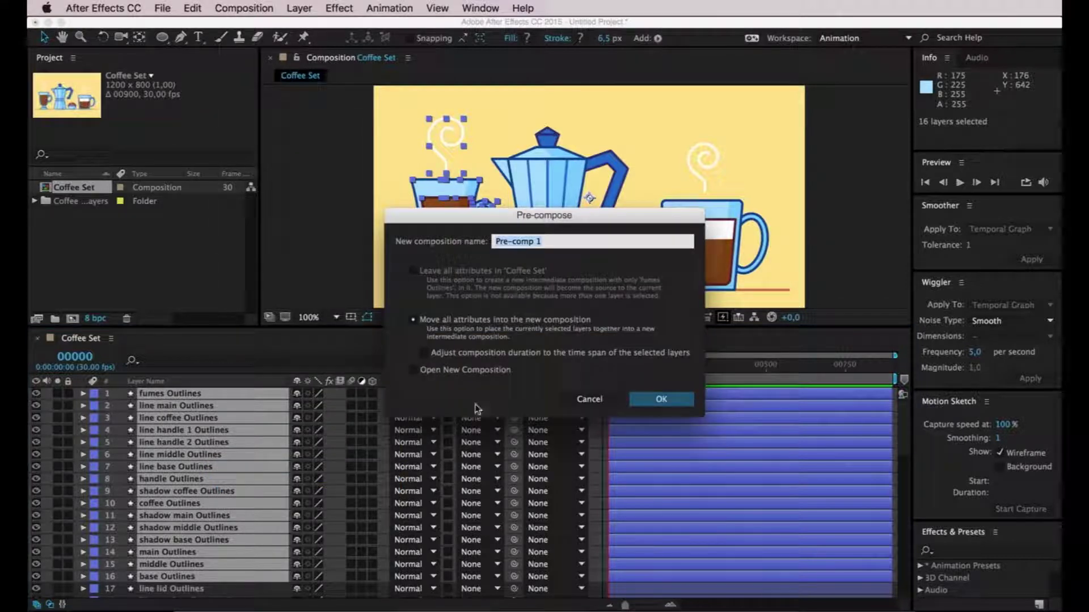
pyautogui.write('Tall Mug')
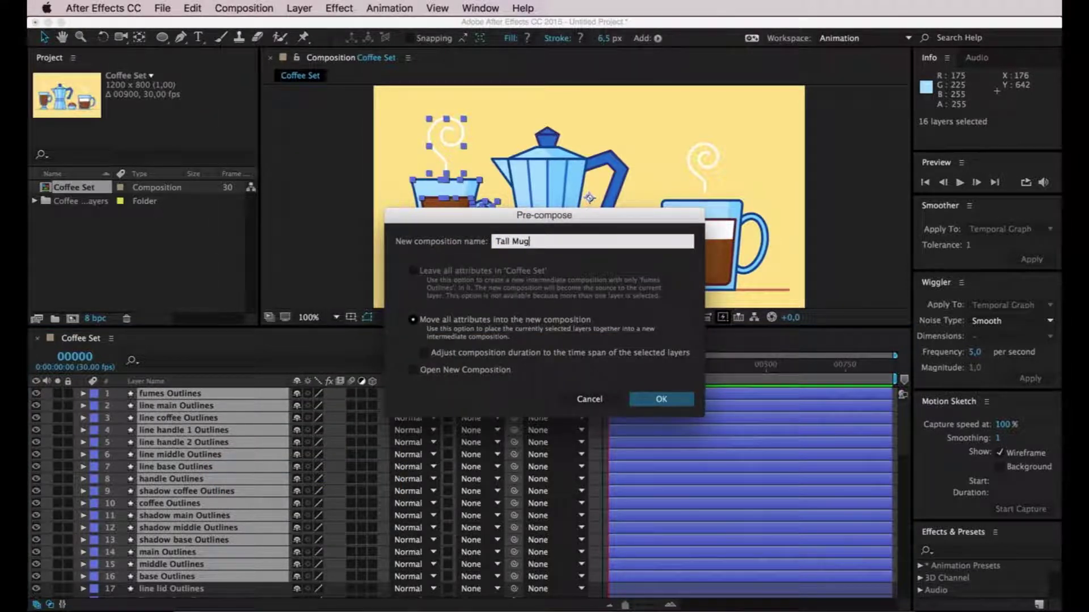
pyautogui.press('Return')
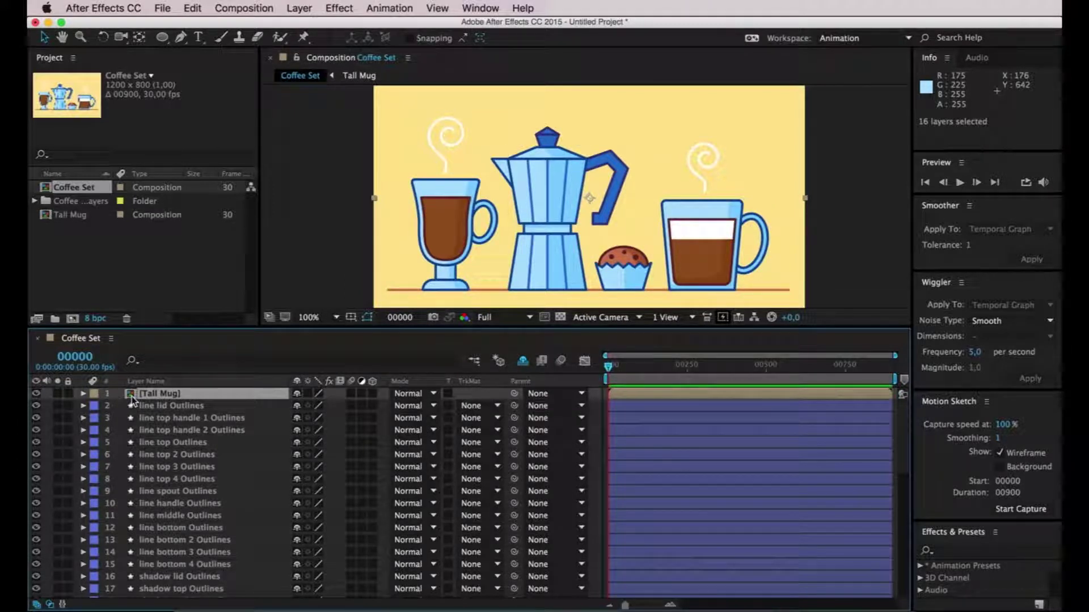
# Step: Open the Tall Mug composition to check the layers inside it, and return to Coffee Set
pyautogui.doubleClick(132, 396)
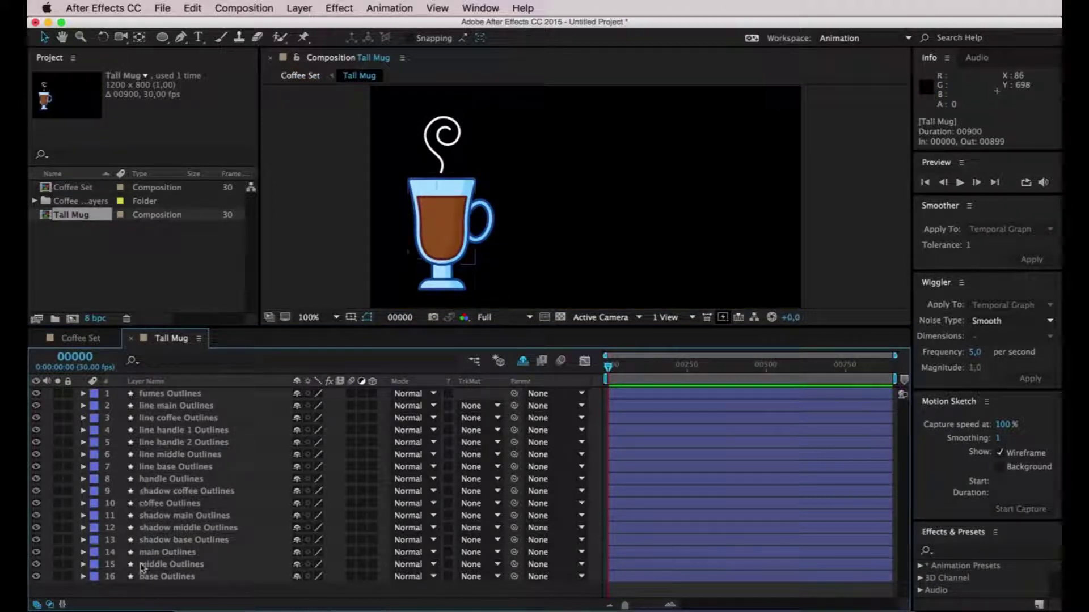
pyautogui.click(133, 339)
# Step: Go through the shape layers below Tall Mug to find where the coffee pot's layers begin and end
pyautogui.press('super+Down')
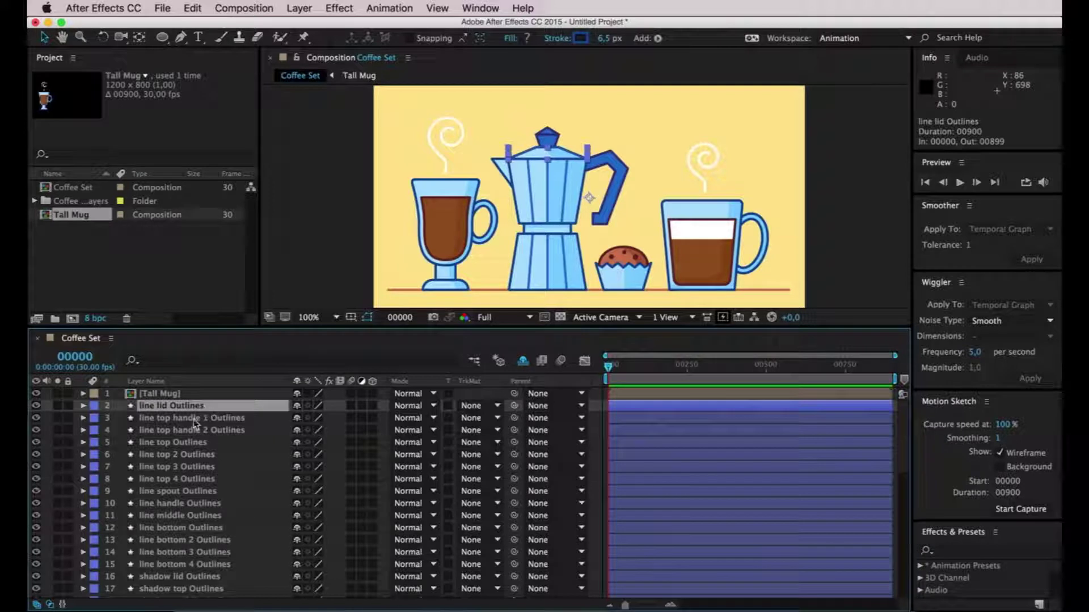
pyautogui.press('super+Down')
pyautogui.click(178, 428)
pyautogui.click(177, 443)
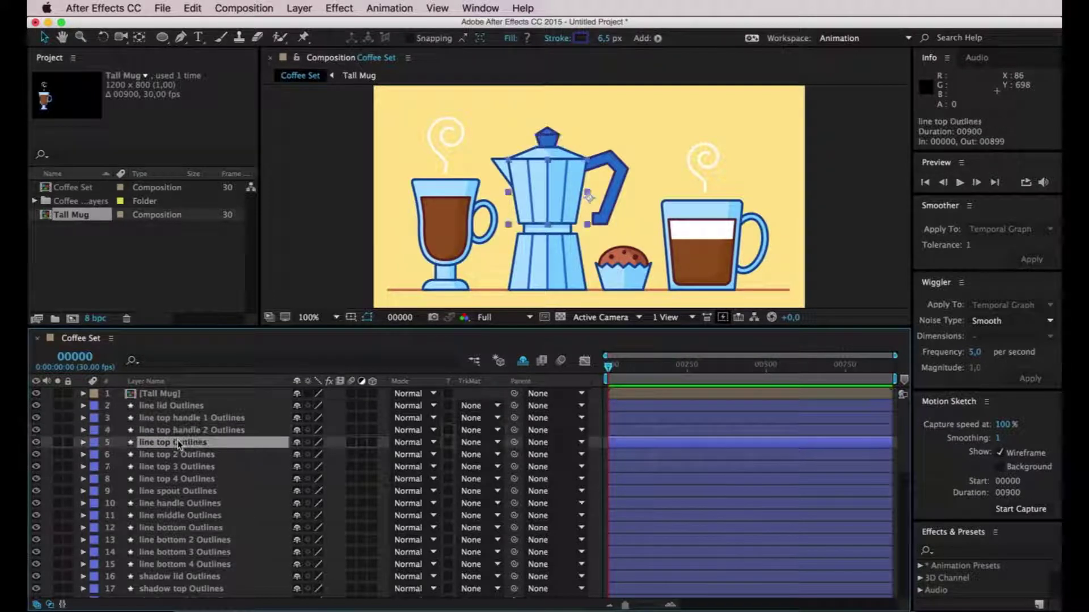
pyautogui.click(178, 455)
pyautogui.click(176, 405)
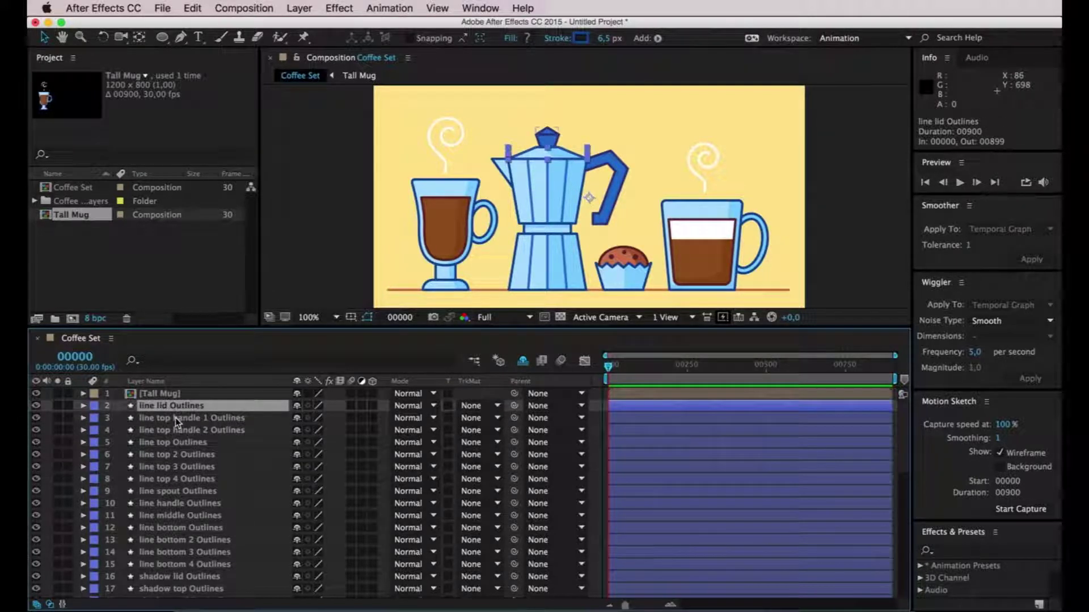
pyautogui.scroll(-1, 190, 452)
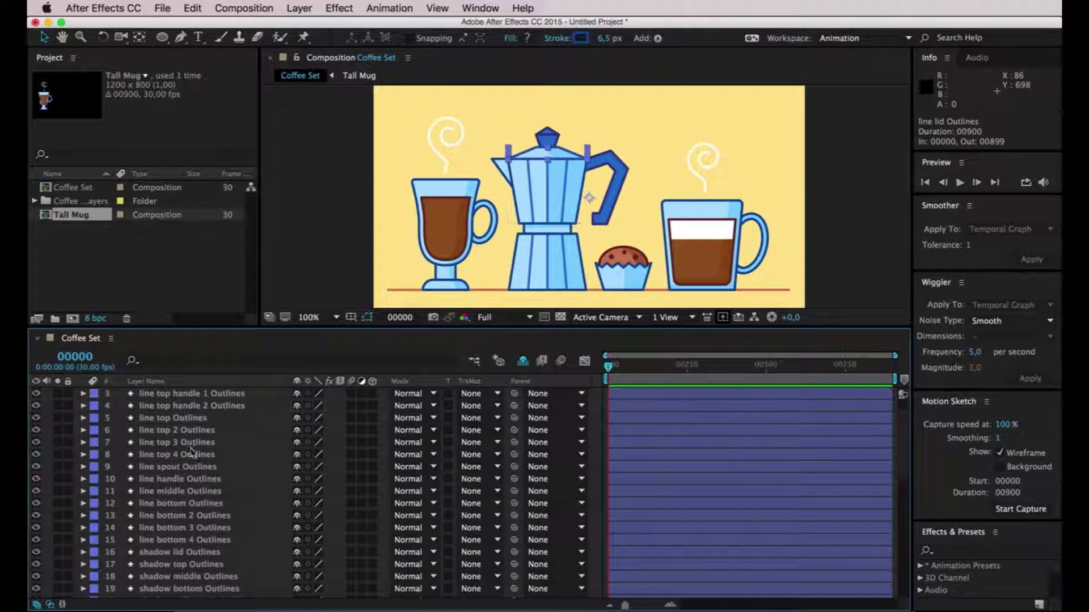
pyautogui.click(205, 541)
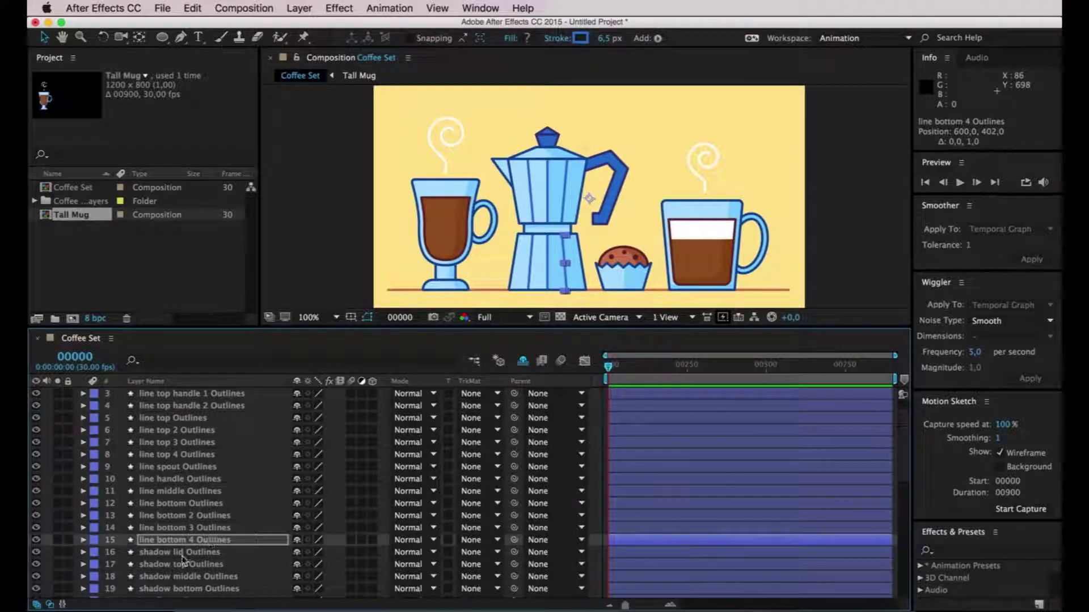
pyautogui.click(186, 552)
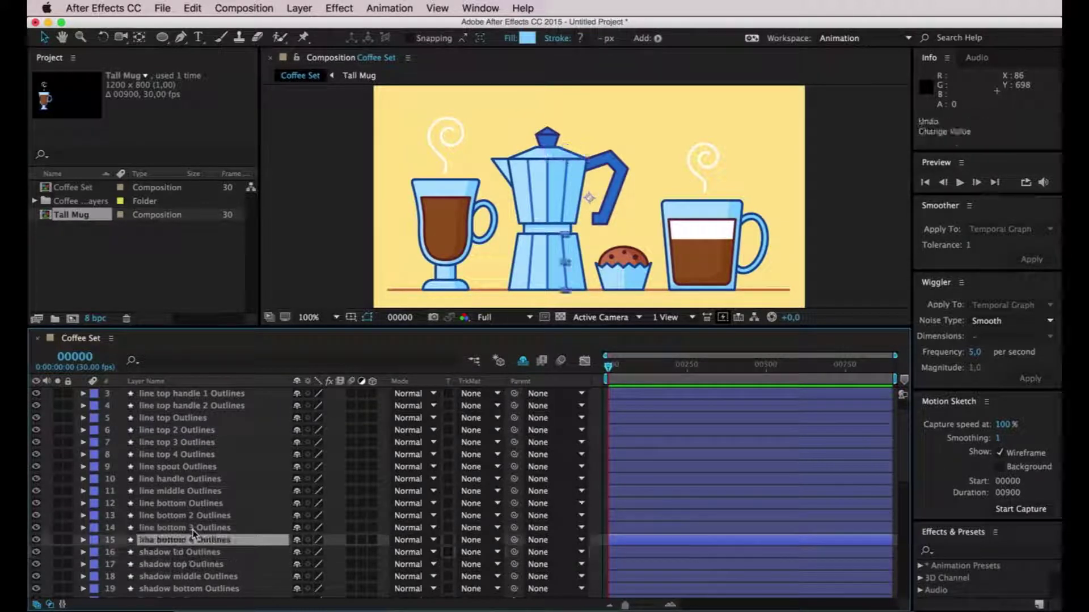
pyautogui.scroll(-2, 195, 542)
pyautogui.click(192, 527)
pyautogui.click(188, 551)
pyautogui.scroll(-3, 187, 552)
pyautogui.click(176, 489)
pyautogui.click(177, 518)
pyautogui.scroll(-2, 182, 527)
pyautogui.click(186, 507)
pyautogui.click(188, 504)
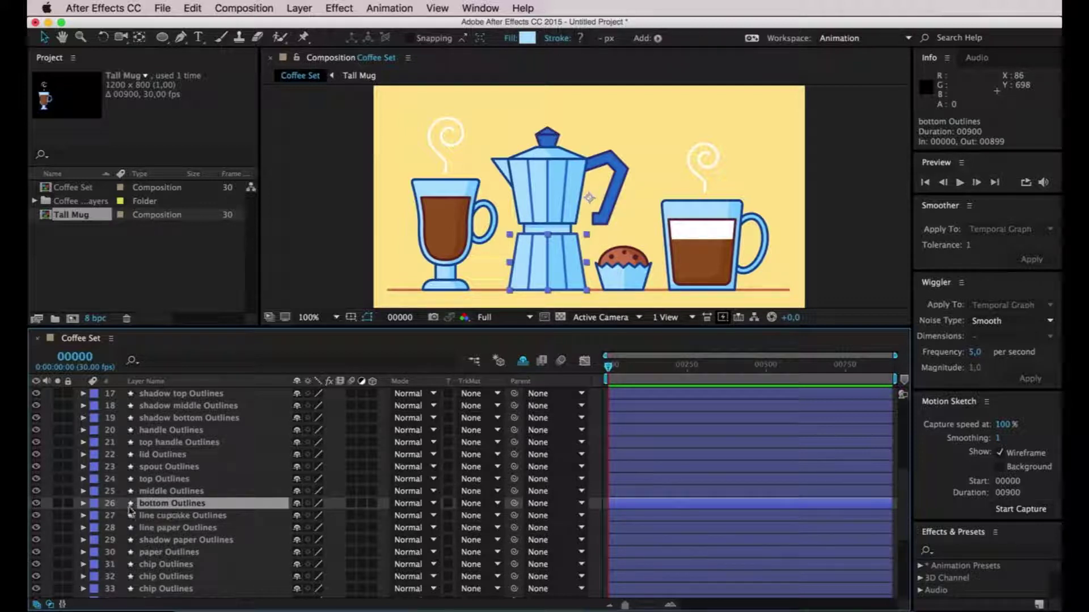
pyautogui.click(151, 515)
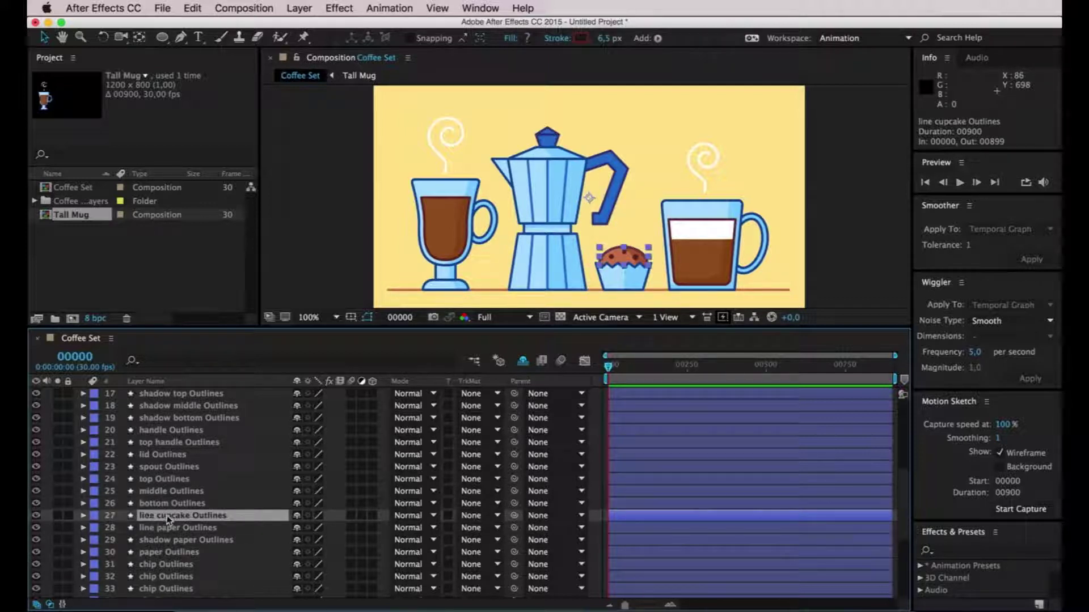
# Step: Pre-compose the coffee pot layers from "line lid Outlines" to "bottom Outlines" as "Coffee Pot", moving all attributes
pyautogui.click(168, 504)
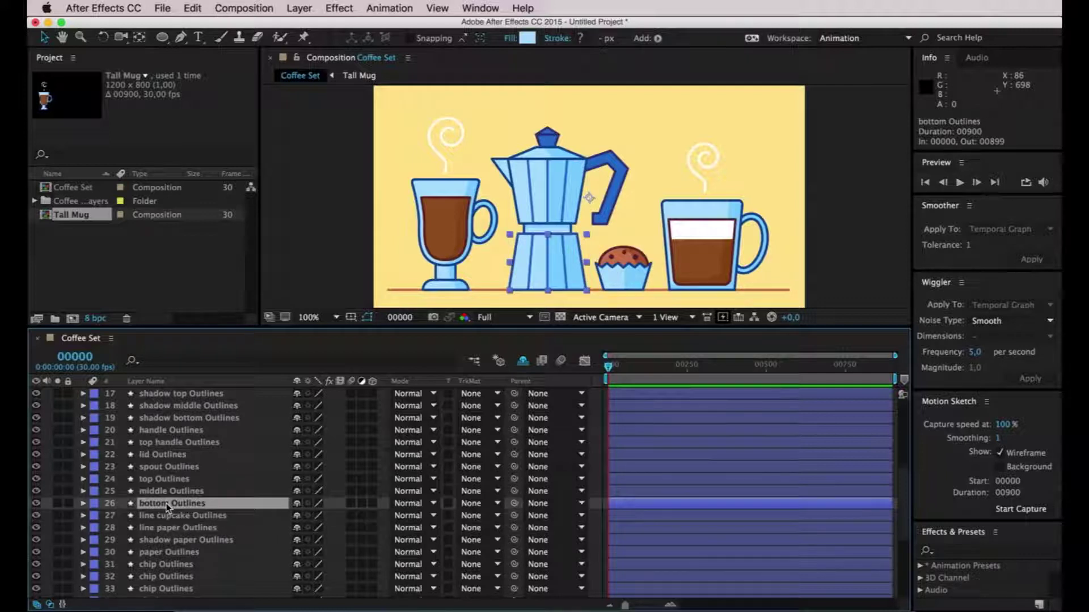
pyautogui.scroll(5, 168, 514)
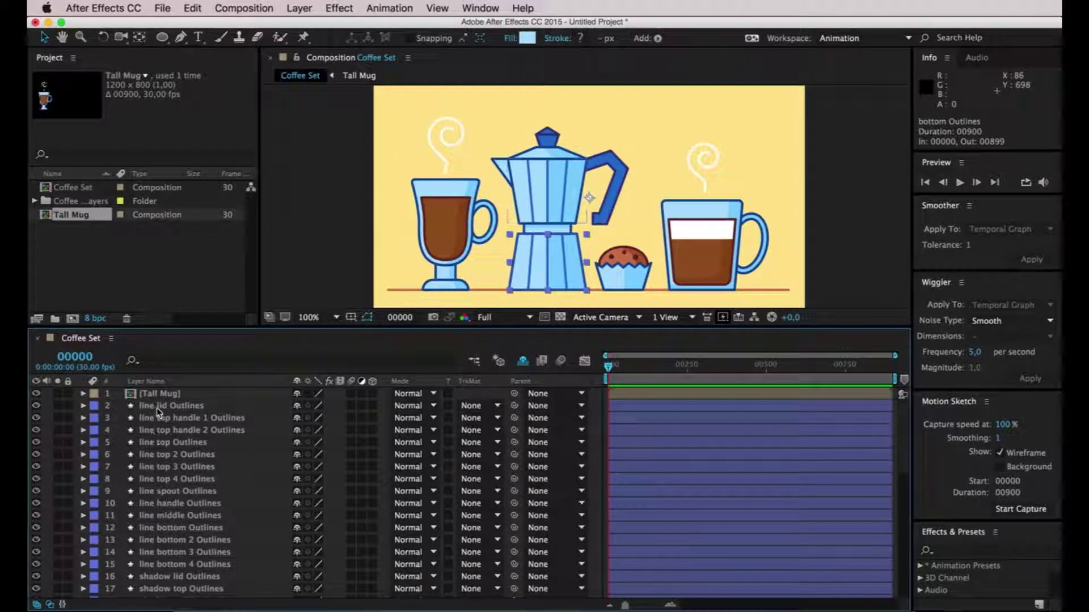
pyautogui.keyDown('shift'); pyautogui.click(157, 406); pyautogui.keyUp('shift')
pyautogui.scroll(-5, 187, 431)
pyautogui.rightClick(203, 443)
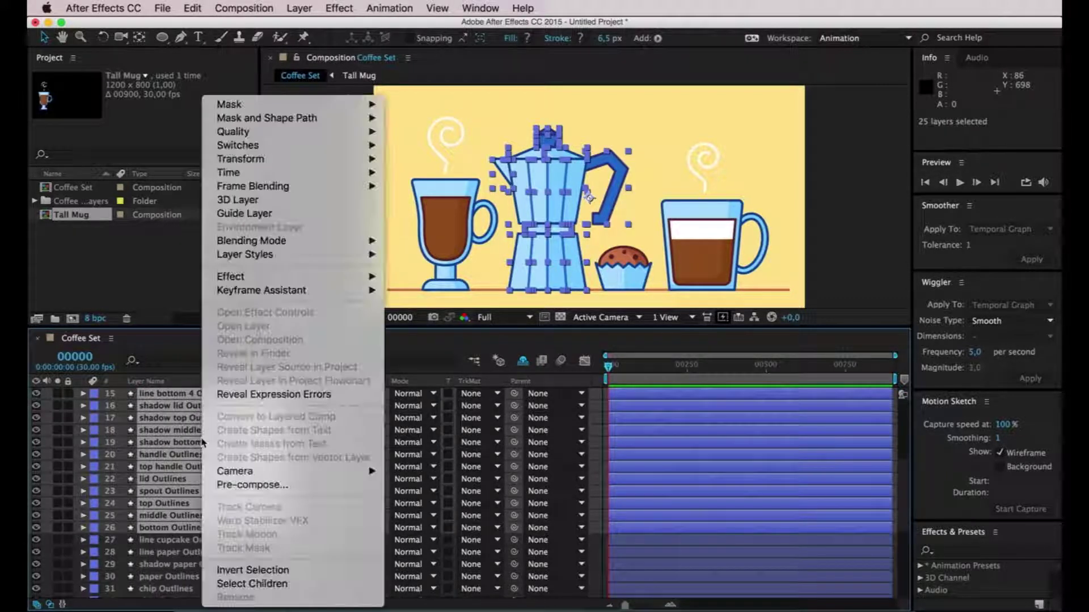
pyautogui.click(252, 485)
pyautogui.write('Coffee Pot')
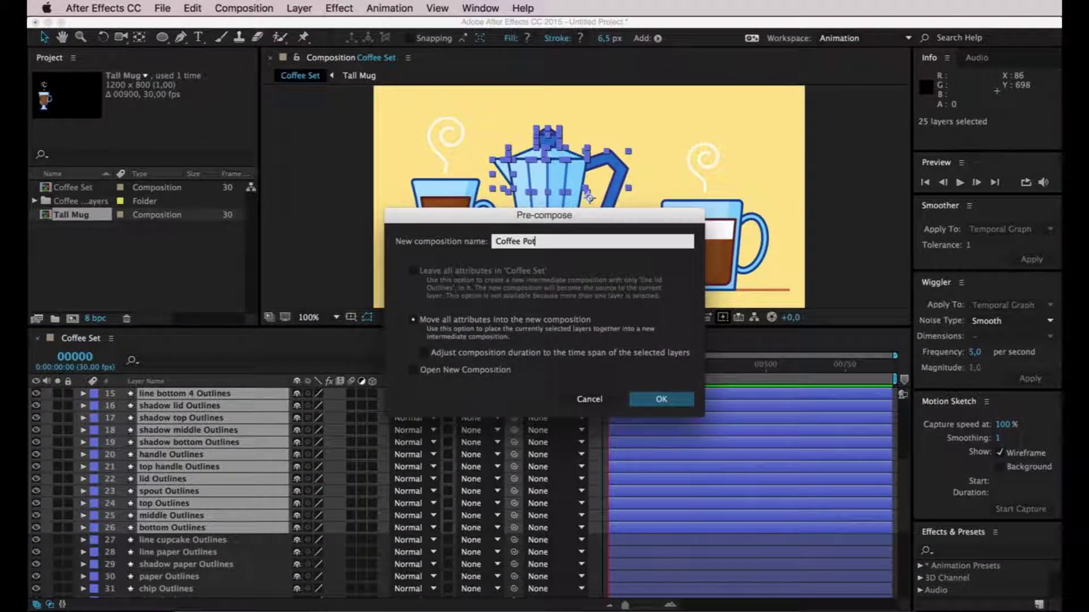
pyautogui.press('Return')
# Step: Pre-compose the layers from "line cupcake Outlines" to "cupcake Outlines" as "Cupcake", moving all attributes into the new composition
pyautogui.scroll(1, 159, 446)
pyautogui.click(165, 418)
pyautogui.click(176, 504)
pyautogui.click(179, 516)
pyautogui.click(185, 504)
pyautogui.click(184, 516)
pyautogui.keyDown('shift'); pyautogui.click(158, 420); pyautogui.keyUp('shift')
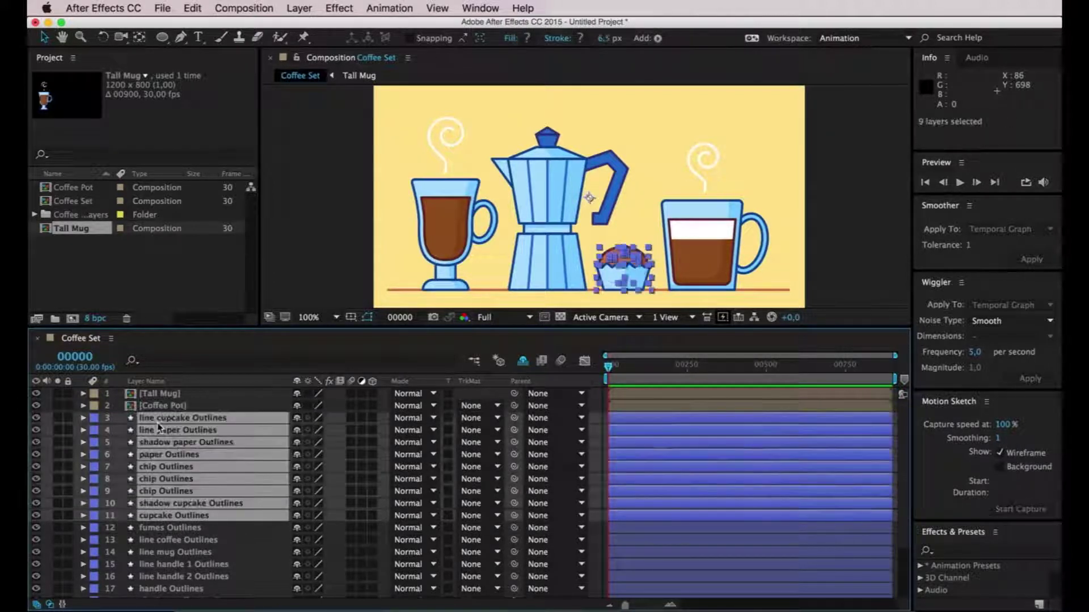
pyautogui.rightClick(210, 435)
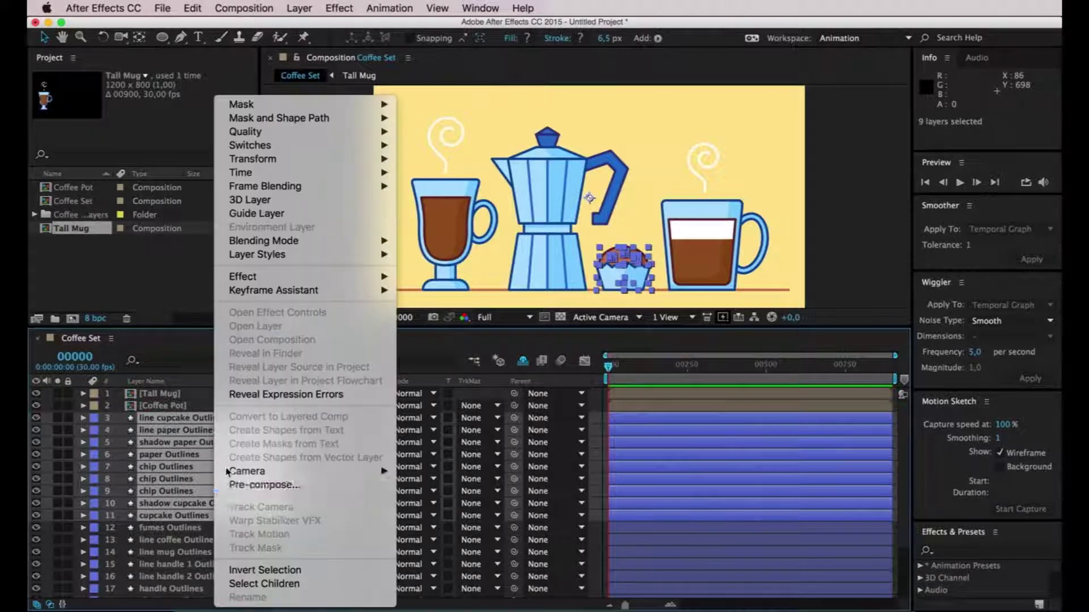
pyautogui.click(267, 482)
pyautogui.write('Cupcake')
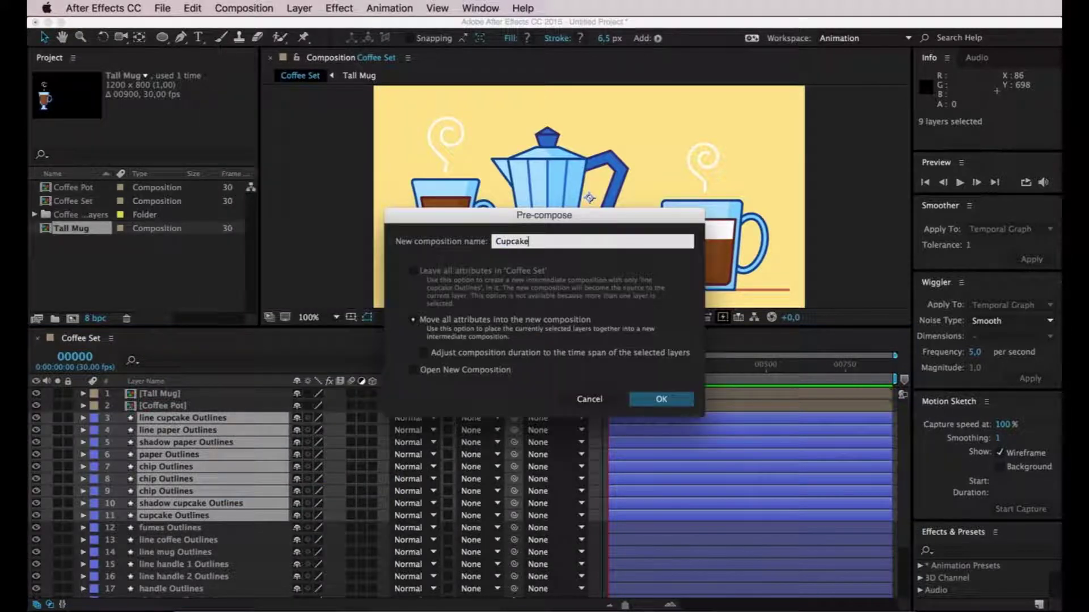
pyautogui.press('Return')
# Step: Pre-compose the remaining mug layers from "fumes Outlines" to "mug Outlines" into a composition named "Mug"
pyautogui.click(170, 431)
pyautogui.click(174, 443)
pyautogui.click(176, 467)
pyautogui.click(177, 491)
pyautogui.click(178, 528)
pyautogui.click(179, 541)
pyautogui.click(181, 529)
pyautogui.click(181, 541)
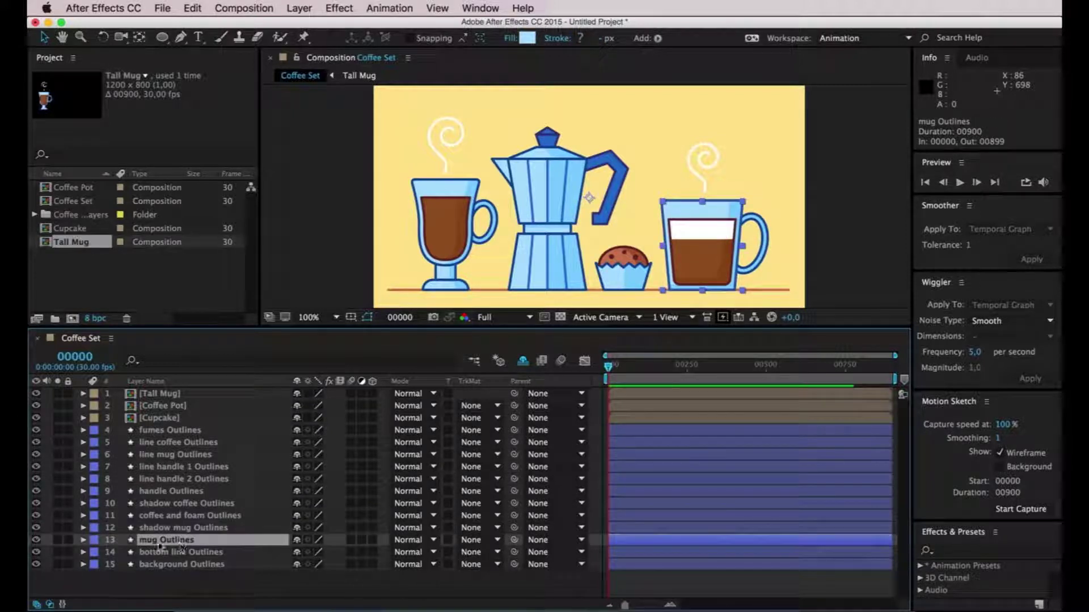
pyautogui.keyDown('shift'); pyautogui.click(149, 431); pyautogui.keyUp('shift')
pyautogui.rightClick(175, 441)
pyautogui.click(221, 486)
pyautogui.write('Mug')
pyautogui.press('Return')
# Step: Examine the two remaining shape layers, "bottom line Outlines" and "background Outlines", and deselect them
pyautogui.click(154, 454)
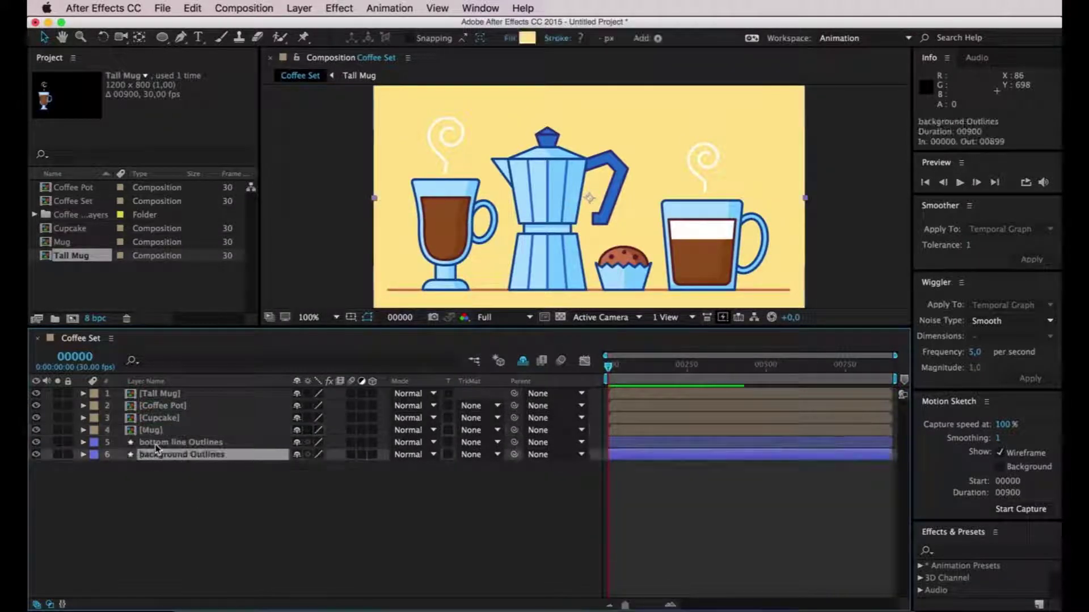
pyautogui.click(156, 442)
pyautogui.click(157, 454)
pyautogui.click(159, 443)
pyautogui.click(159, 454)
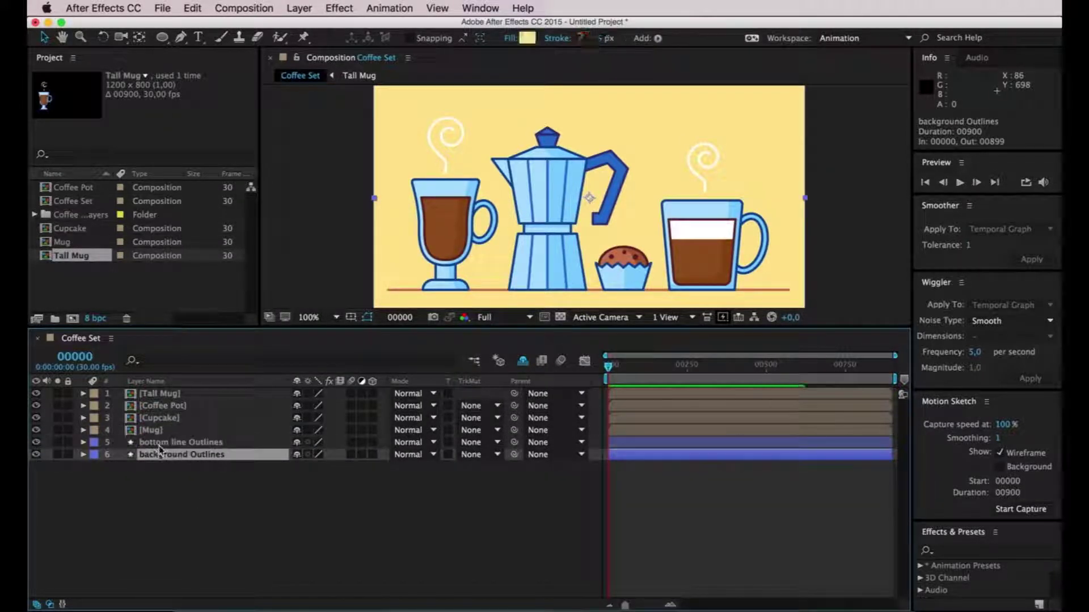
pyautogui.click(161, 480)
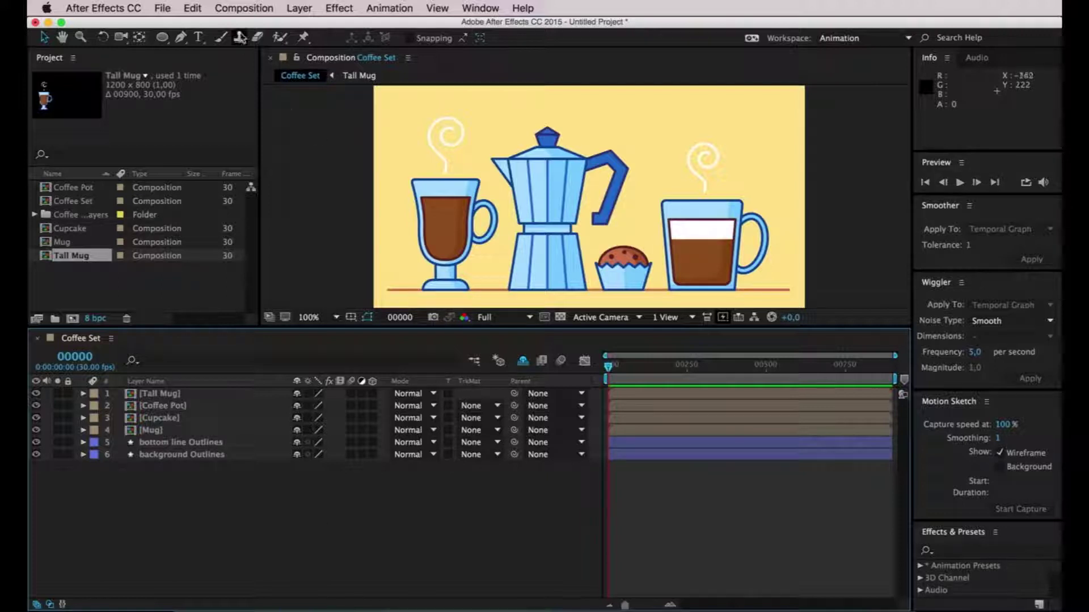
# Step: Check the frame rate in the Coffee Set composition's settings and accept the settings
pyautogui.click(245, 12)
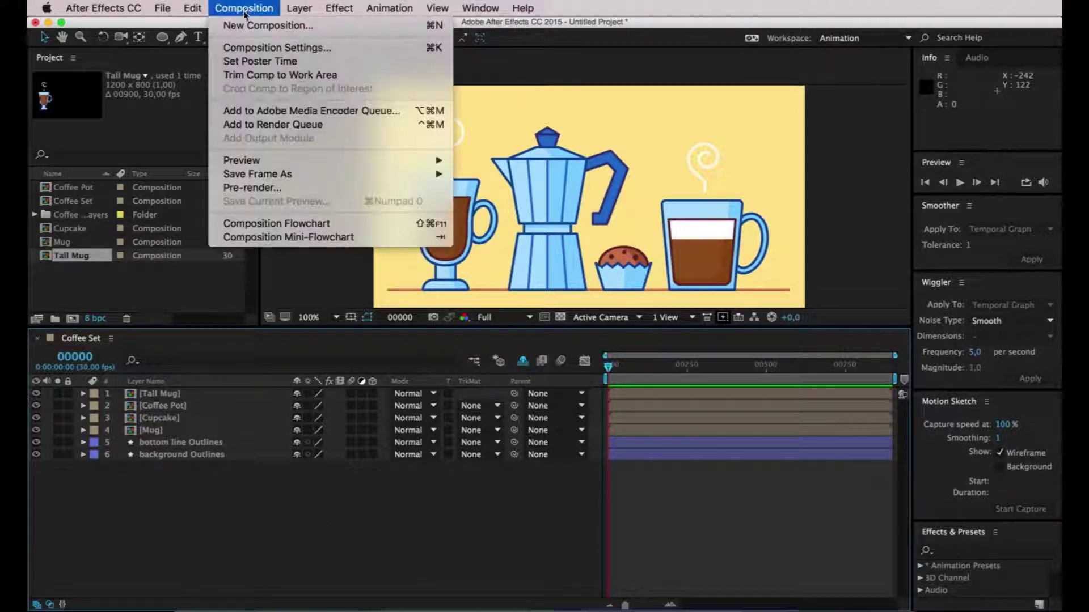
pyautogui.click(261, 46)
pyautogui.click(509, 279)
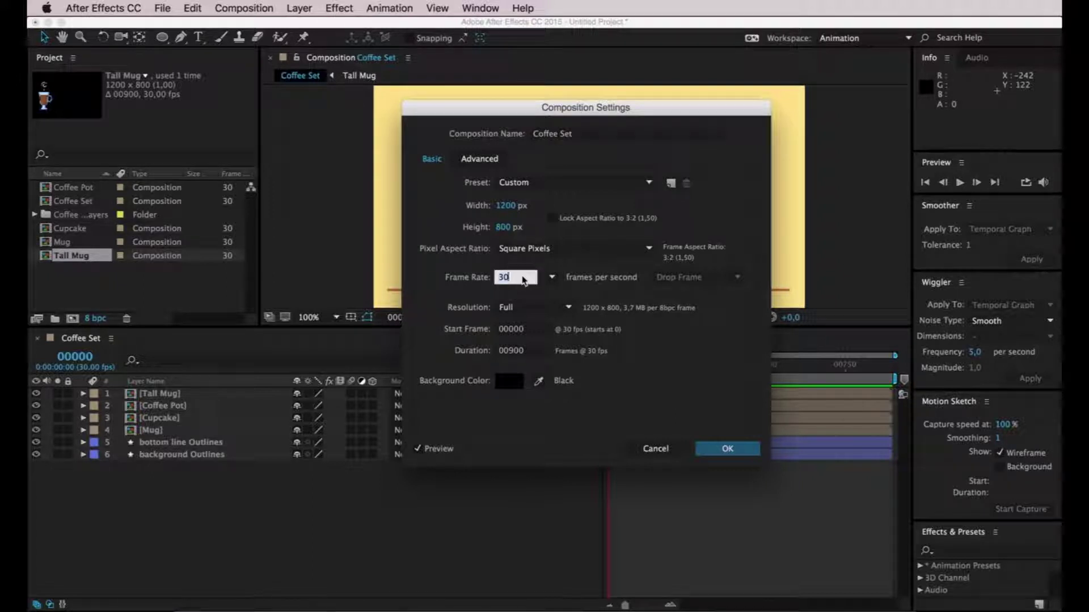
pyautogui.click(746, 443)
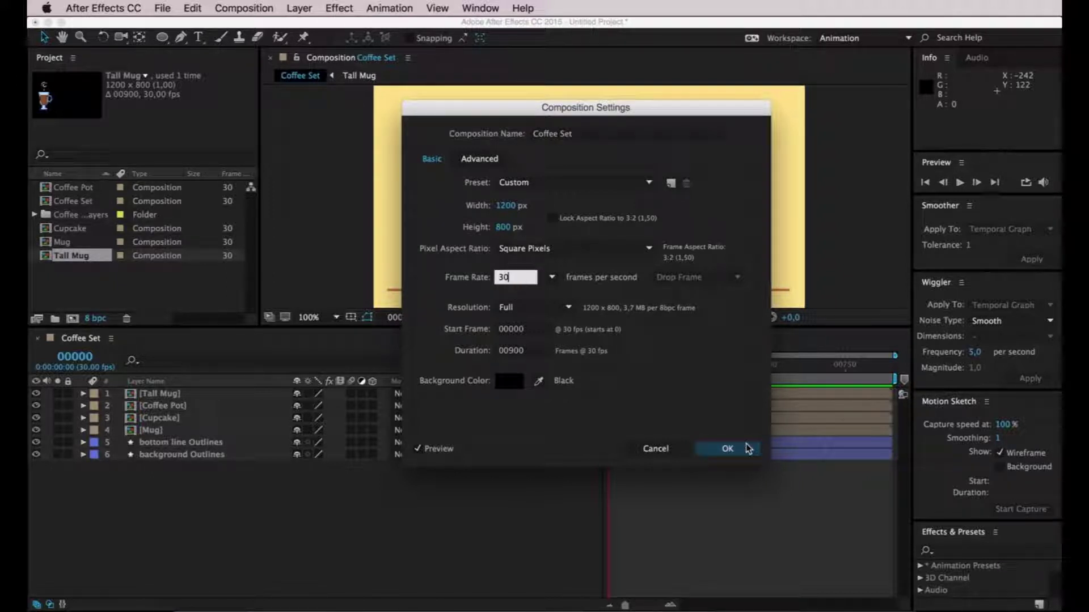
# Step: Toggle the timeline's current-time display between timecode and frames, ending on frames
pyautogui.keyDown('super'); pyautogui.click(81, 357); pyautogui.keyUp('super')
pyautogui.keyDown('super'); pyautogui.click(82, 358); pyautogui.keyUp('super')
pyautogui.keyDown('super'); pyautogui.click(83, 358); pyautogui.keyUp('super')
pyautogui.keyDown('super'); pyautogui.click(82, 358); pyautogui.keyUp('super')
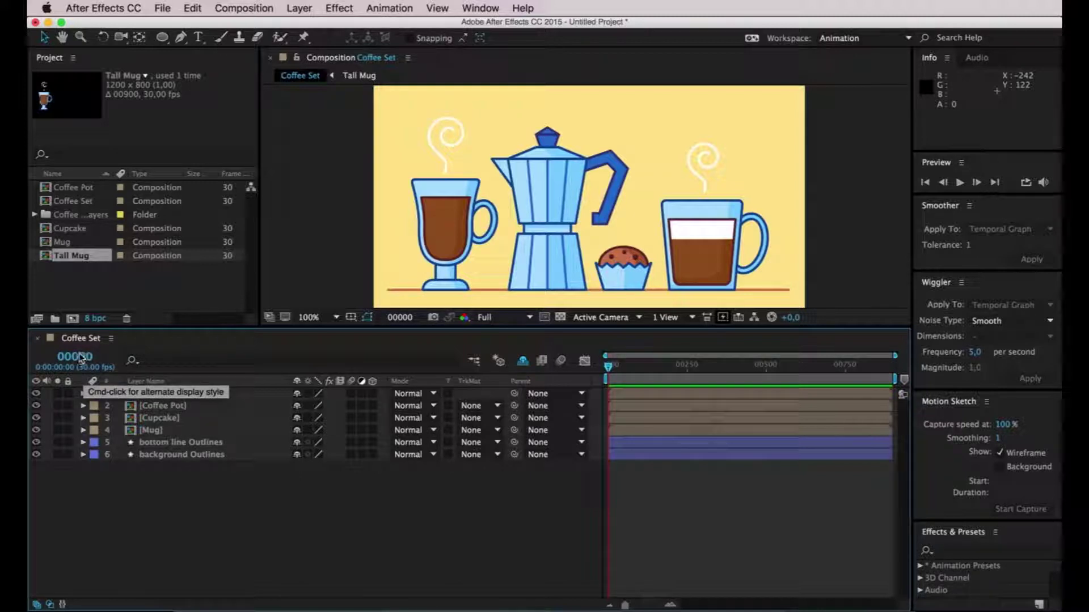
pyautogui.keyDown('super'); pyautogui.click(80, 357); pyautogui.keyUp('super')
pyautogui.keyDown('super'); pyautogui.click(81, 358); pyautogui.keyUp('super')
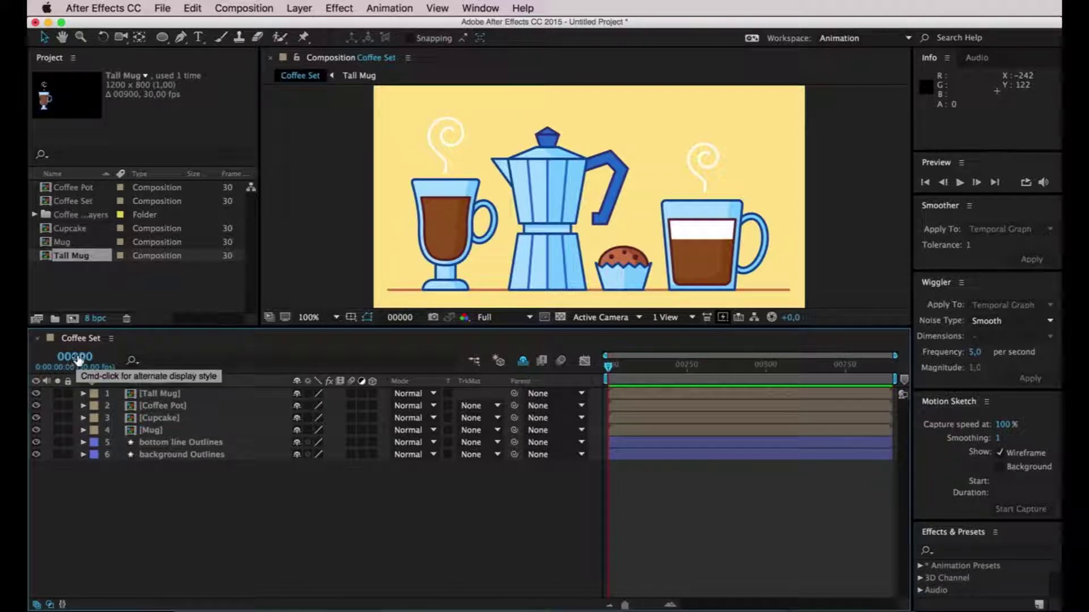